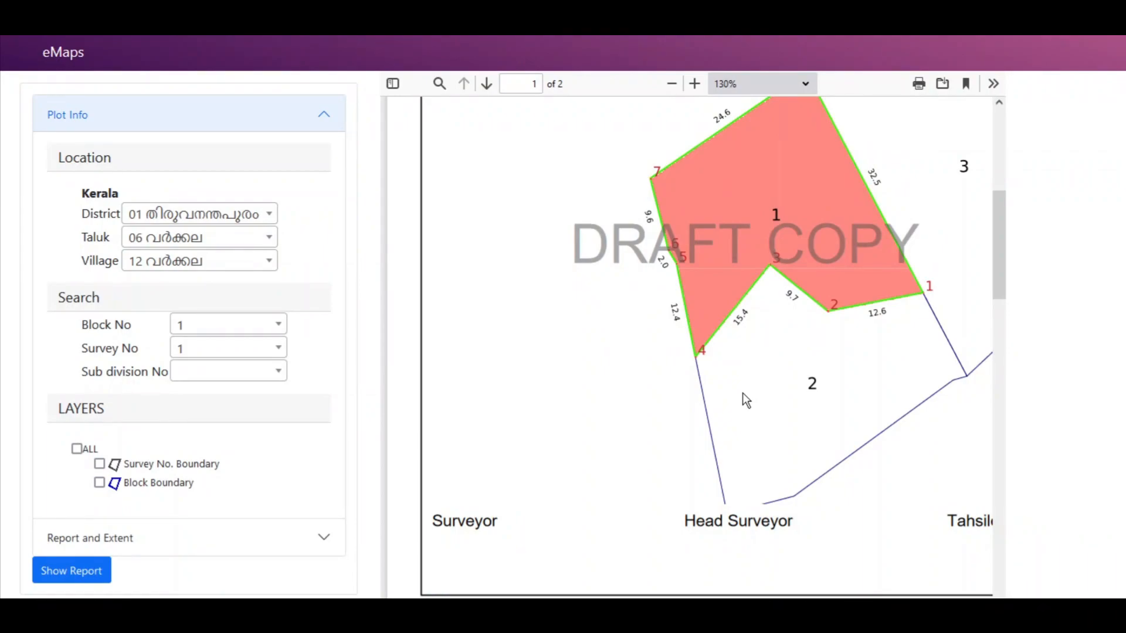
# Step: Examine the land parcel map of plot 1 and the Coordinates table beneath it
pyautogui.scroll(5, 739, 338)
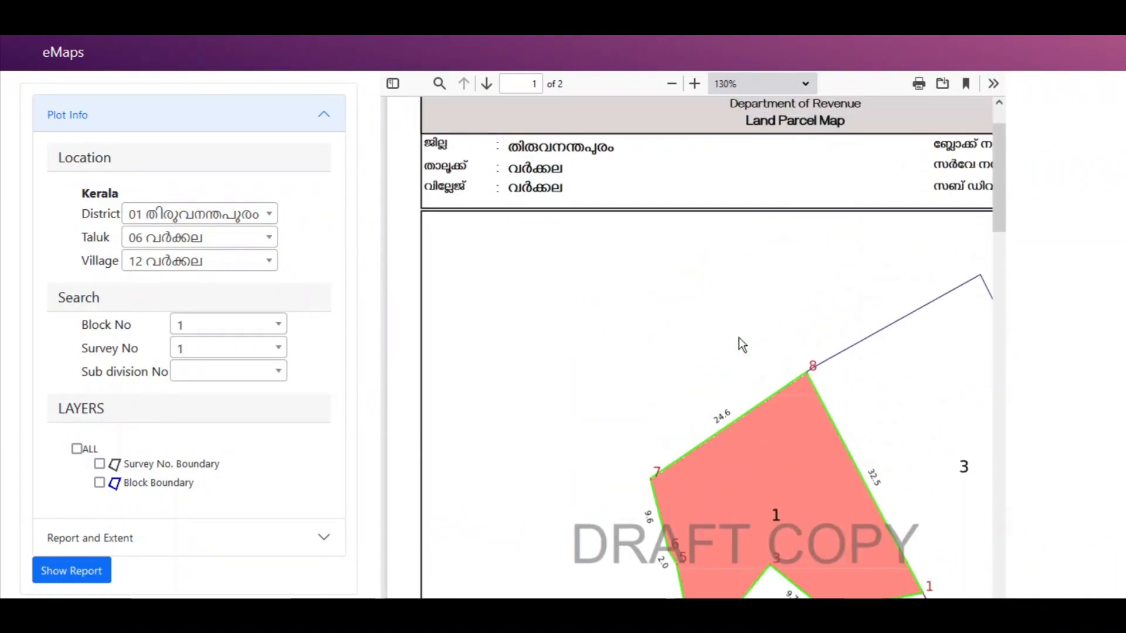
pyautogui.scroll(-3, 739, 338)
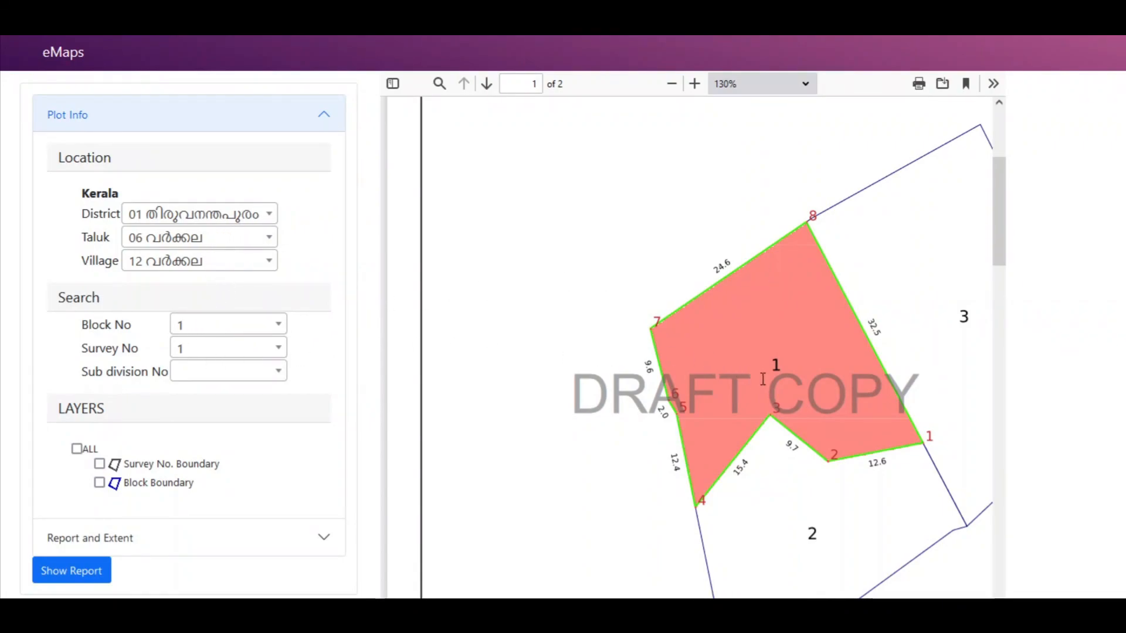
pyautogui.scroll(-9, 850, 522)
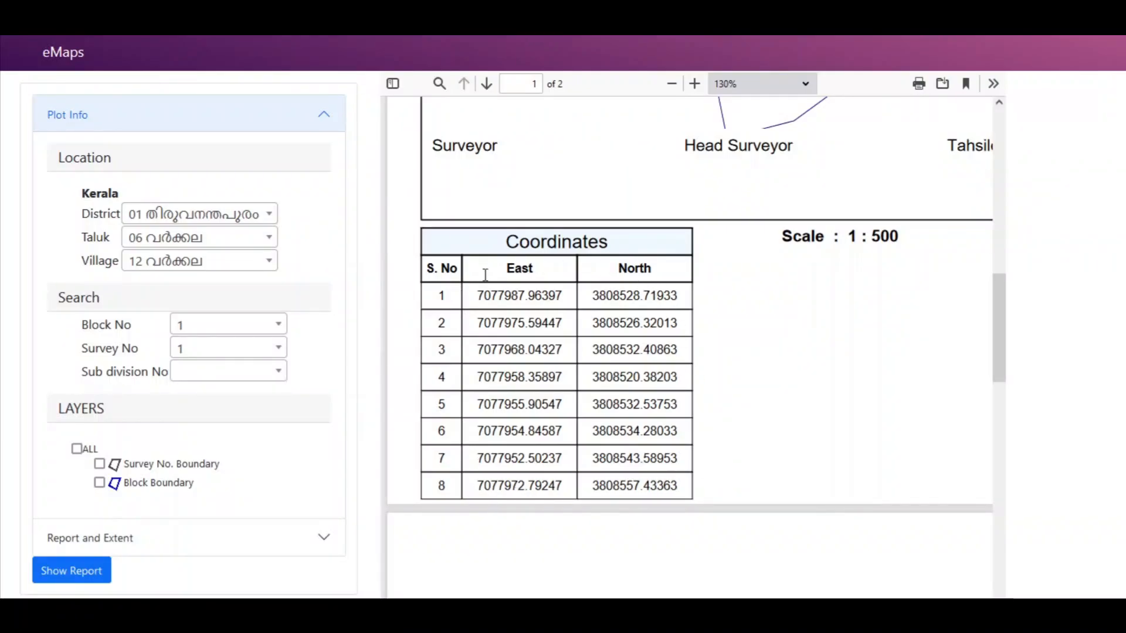
pyautogui.scroll(6, 669, 483)
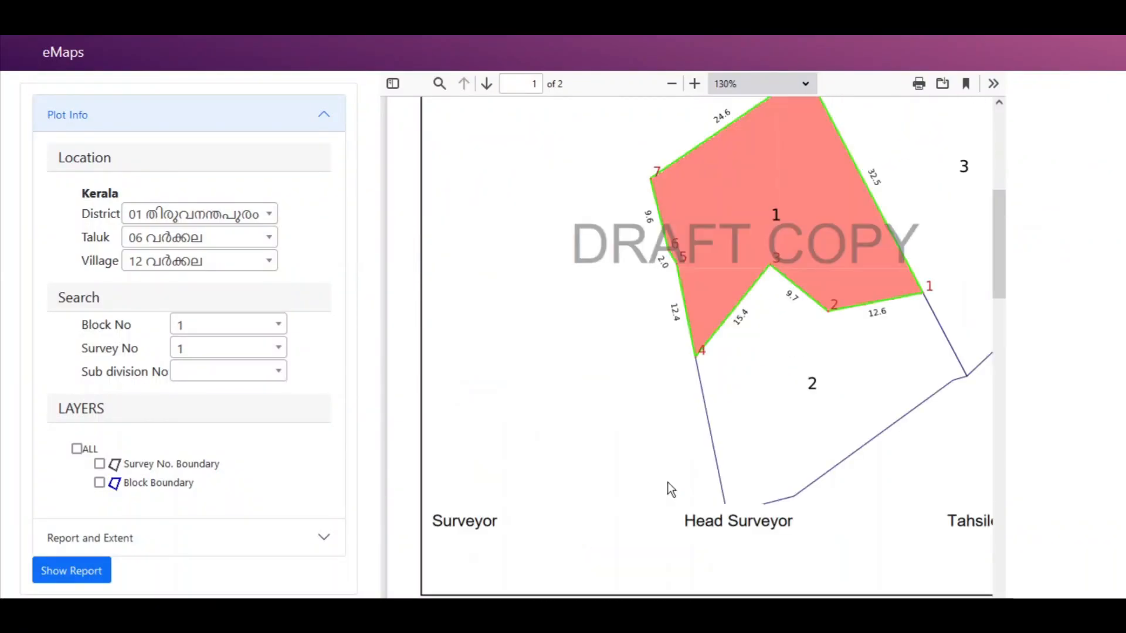
pyautogui.scroll(1, 667, 482)
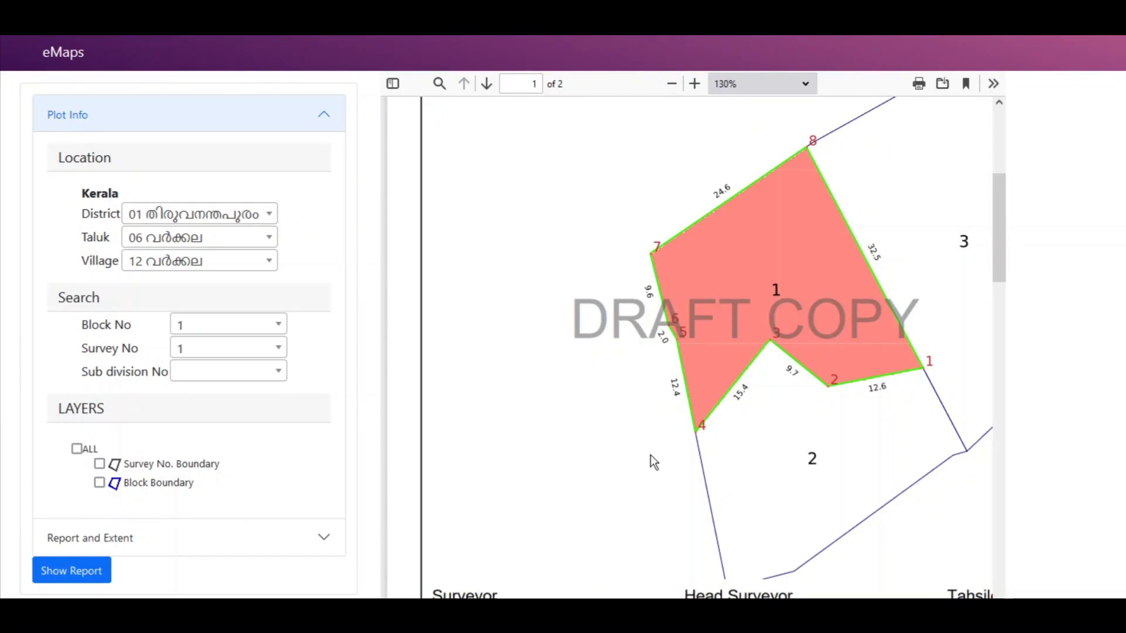
pyautogui.scroll(-6, 650, 455)
pyautogui.scroll(-1, 645, 453)
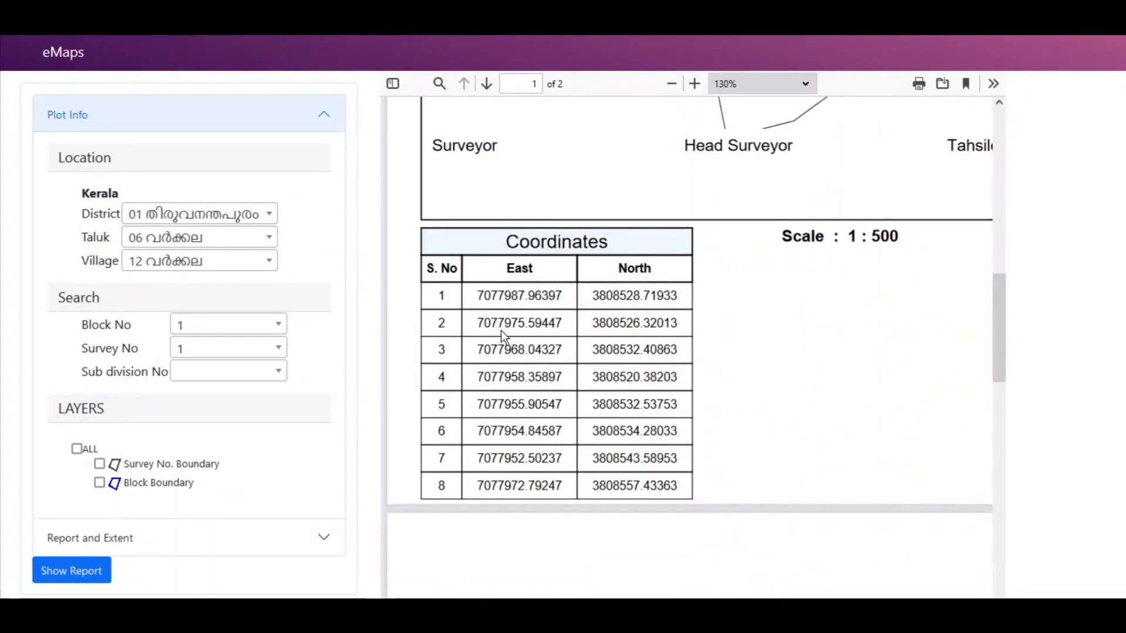
# Step: Select and copy all eight rows of east and north values in the report's Coordinates table
pyautogui.moveTo(439, 296); pyautogui.dragTo(678, 324)
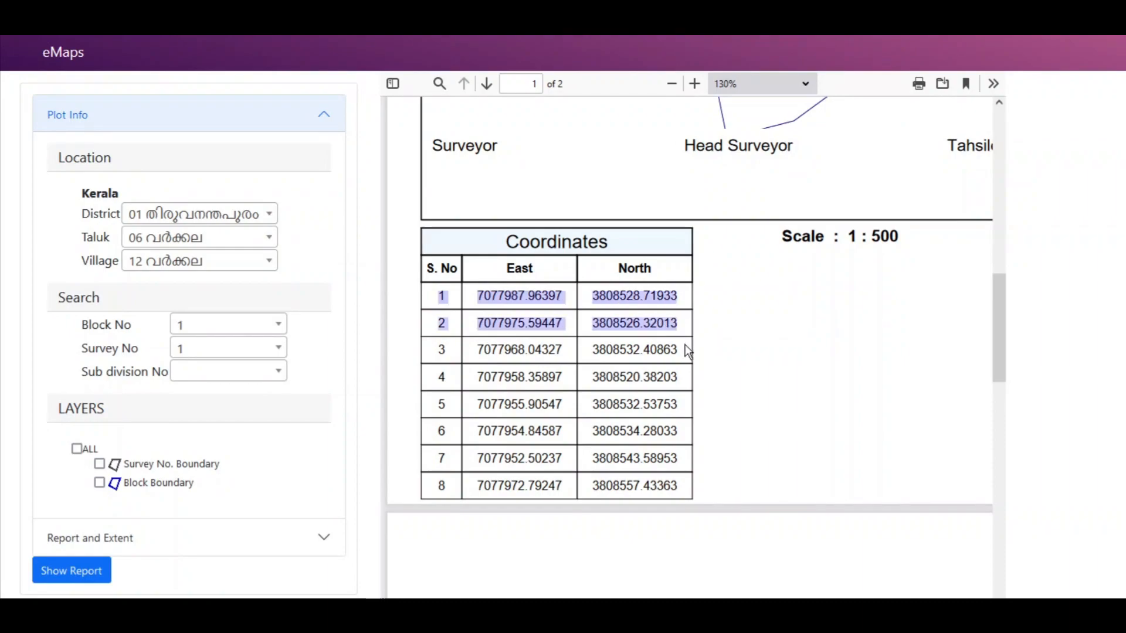
pyautogui.click(514, 293)
pyautogui.moveTo(436, 300); pyautogui.dragTo(689, 498)
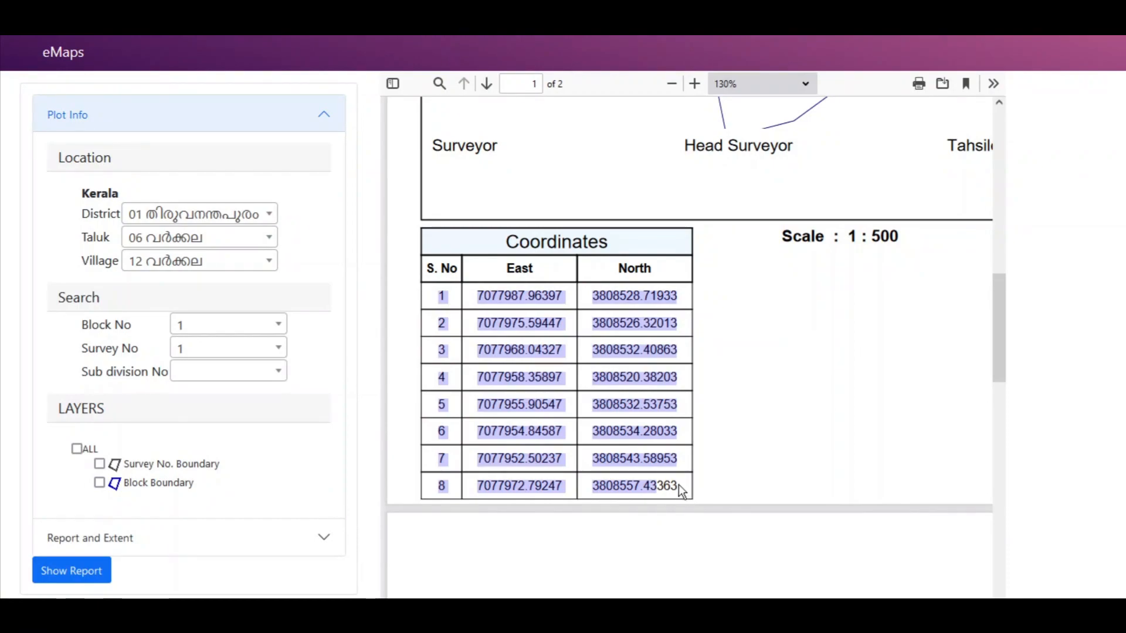
pyautogui.hotkey('shift', 'Right')
pyautogui.hotkey('shift', 'Right')
pyautogui.hotkey('shift', 'Right')
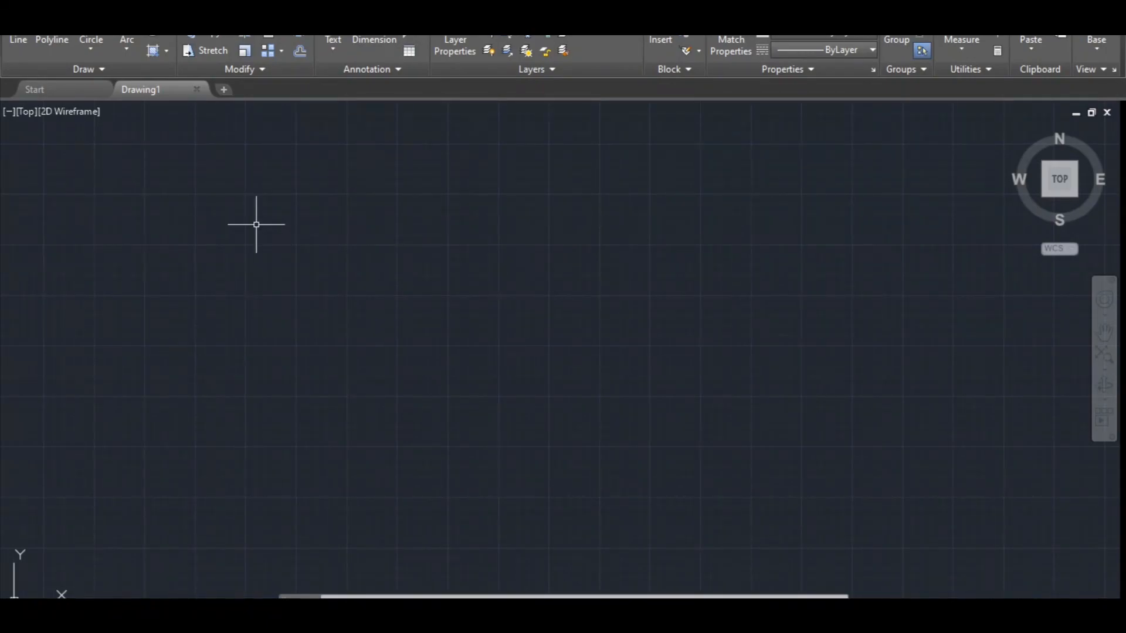
# Step: Switch to AutoCAD and paste the copied coordinate text into the empty drawing, enlarged enough to read
pyautogui.hotkey('ctrl', 'v')
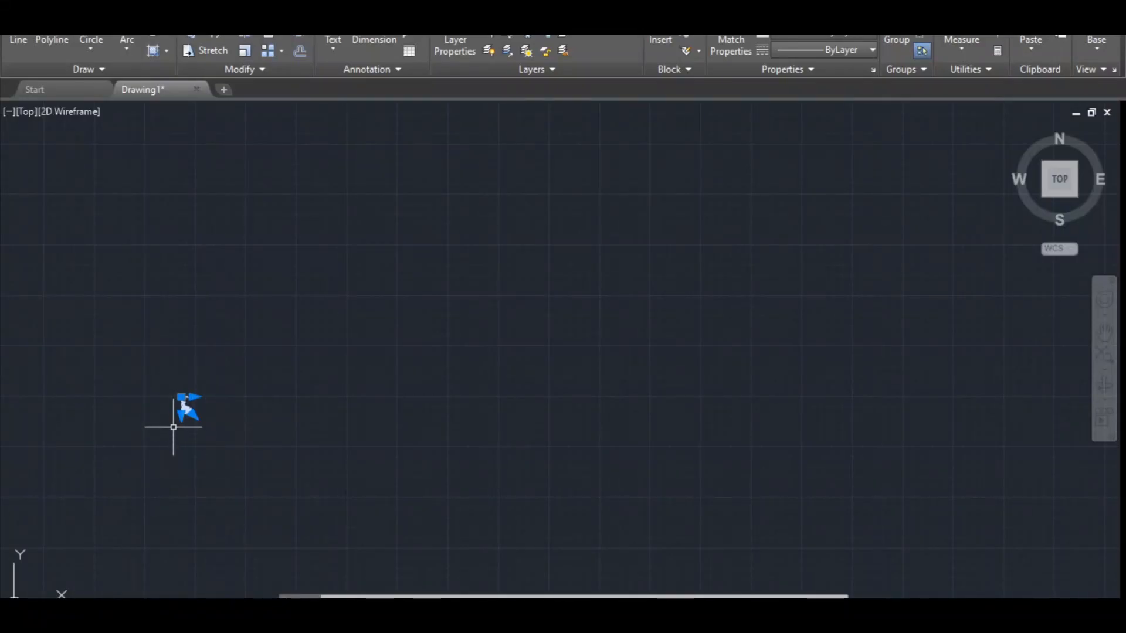
pyautogui.scroll(1, 172, 419)
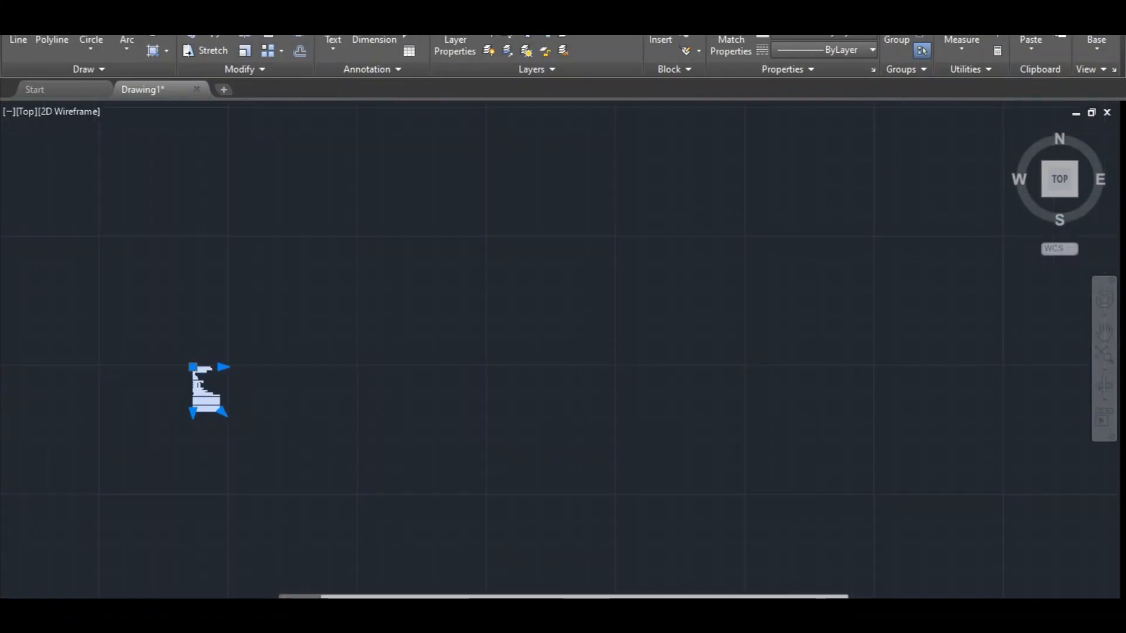
pyautogui.scroll(5, 170, 419)
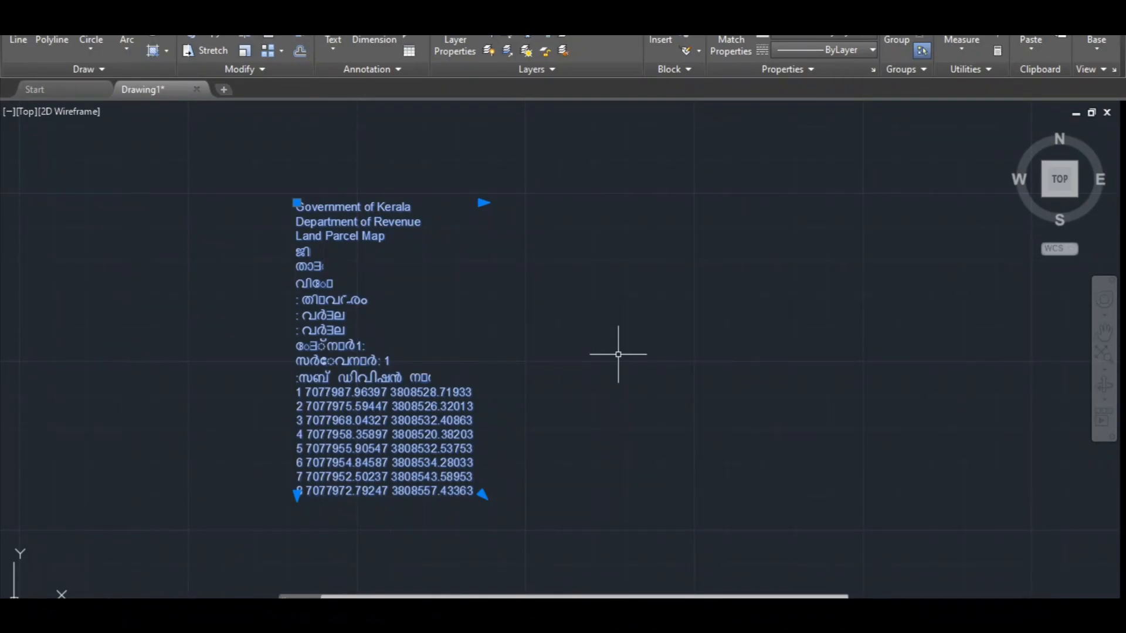
# Step: Place a point for corner 1 at X 7077987.96397, Y 3808528.71933
pyautogui.write('po')
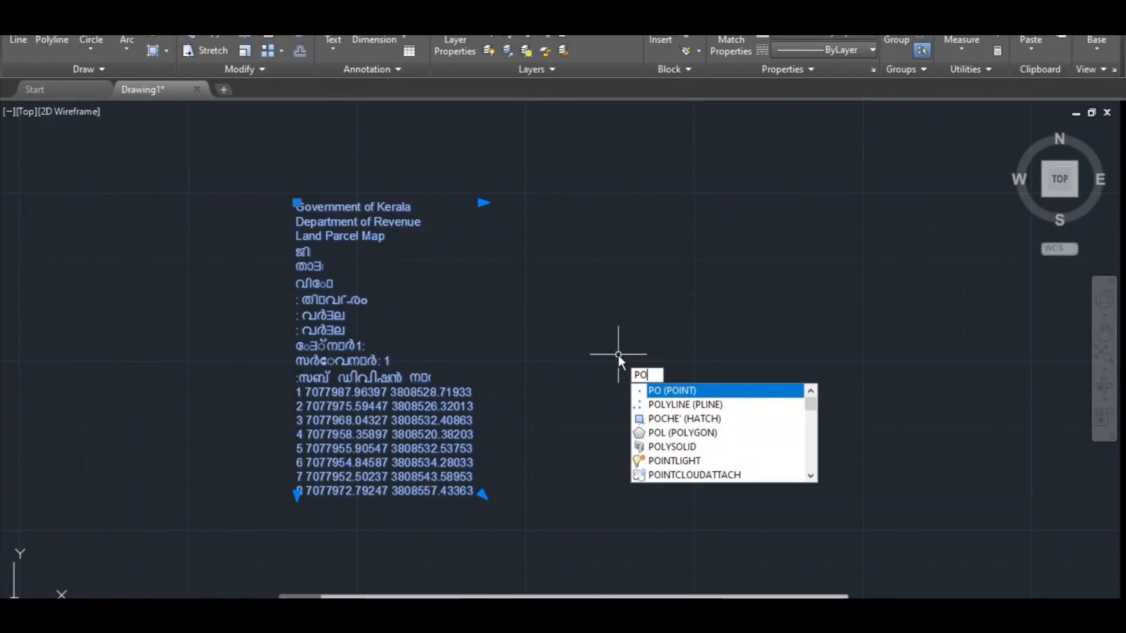
pyautogui.press('Return')
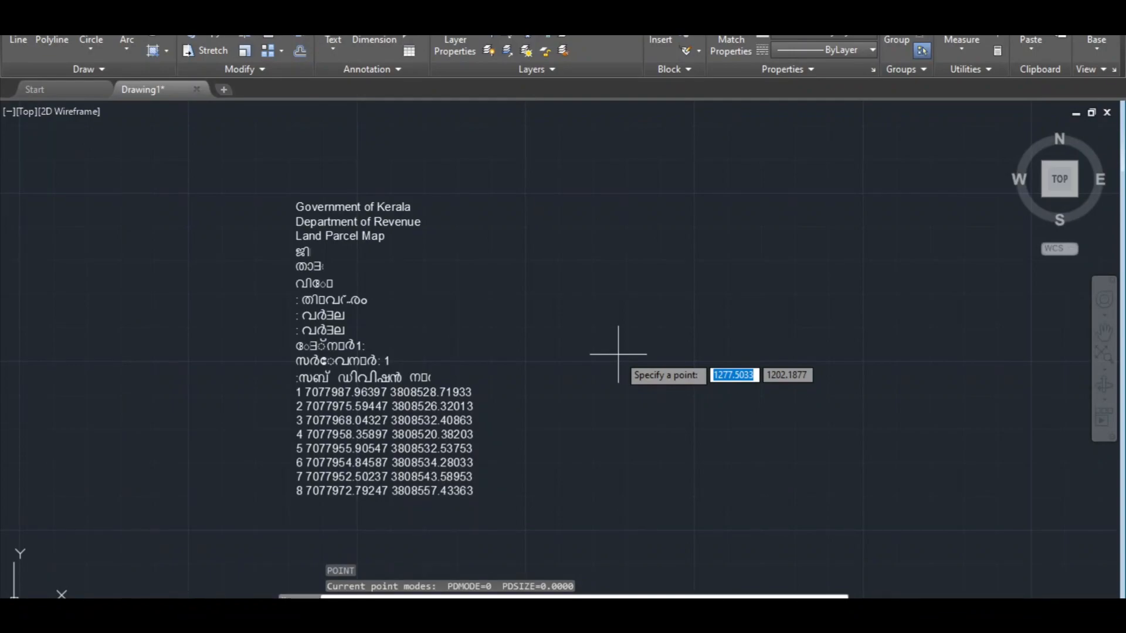
pyautogui.write('70779')
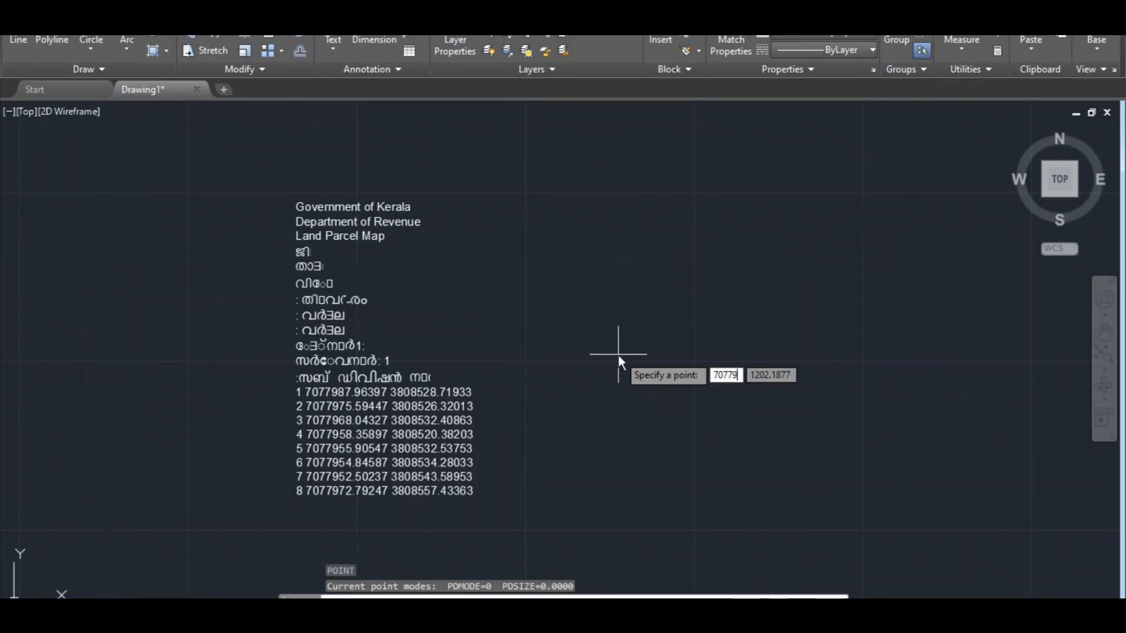
pyautogui.write('87.')
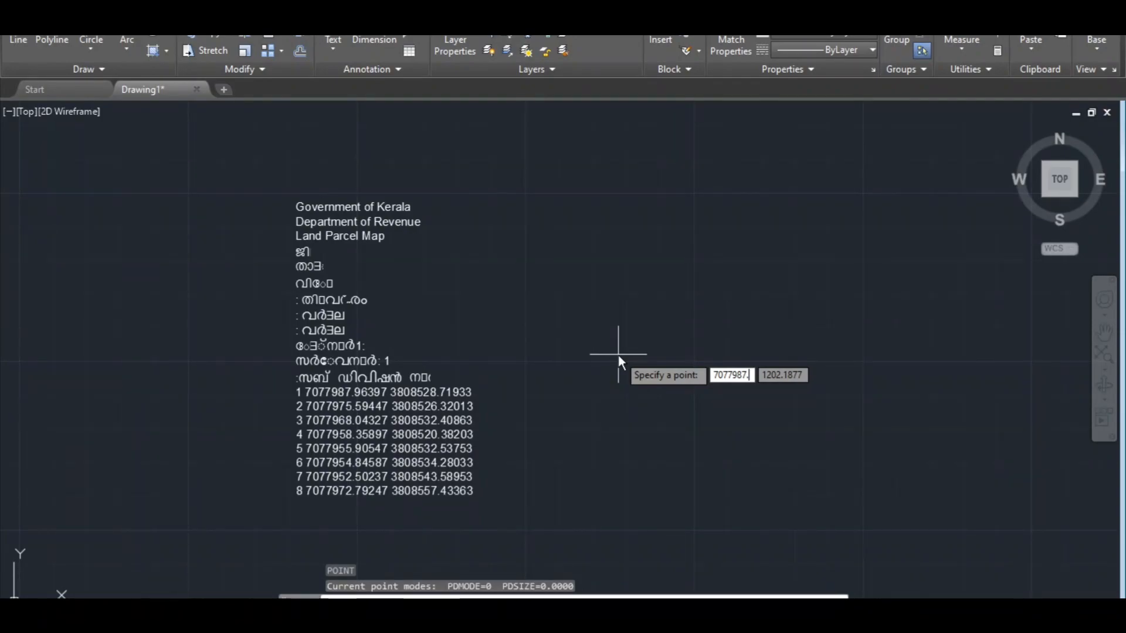
pyautogui.write('96')
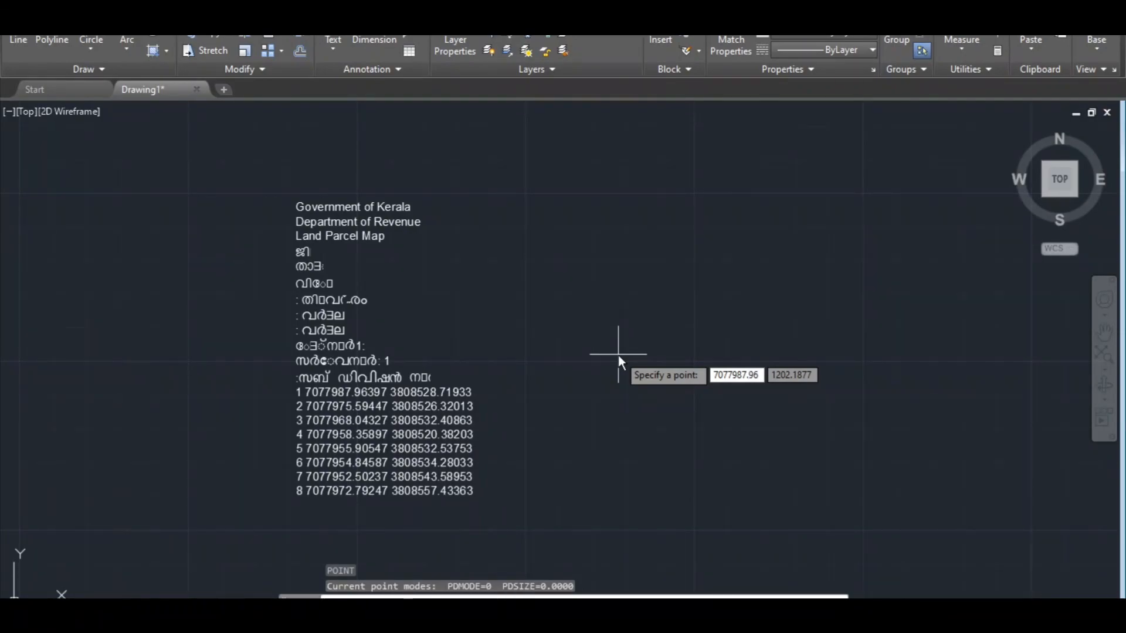
pyautogui.write('397')
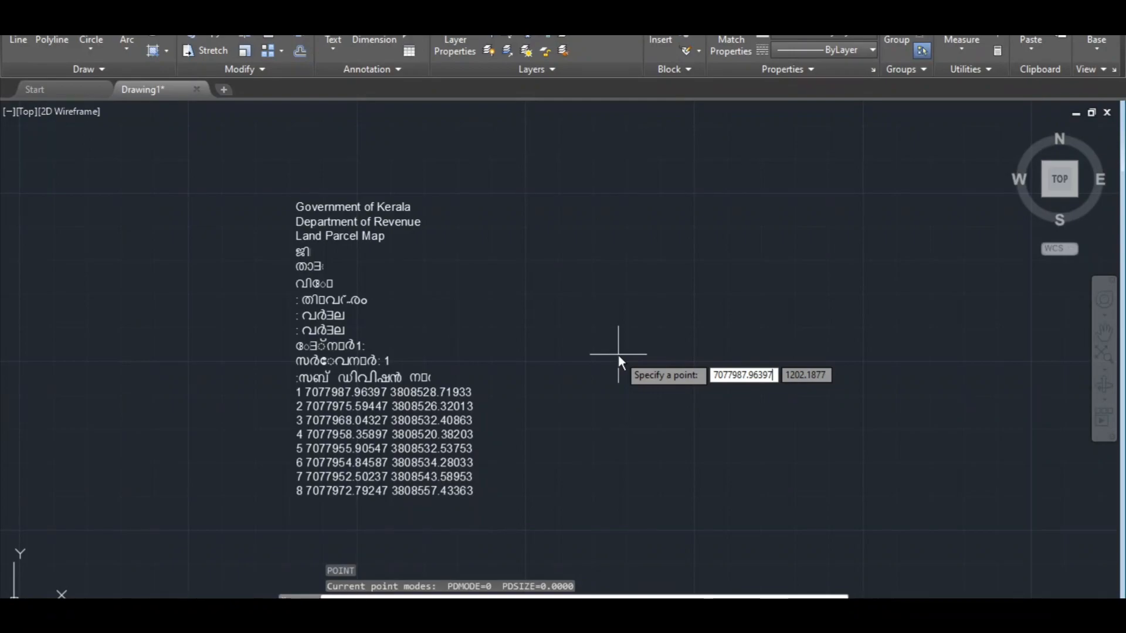
pyautogui.press('Tab')
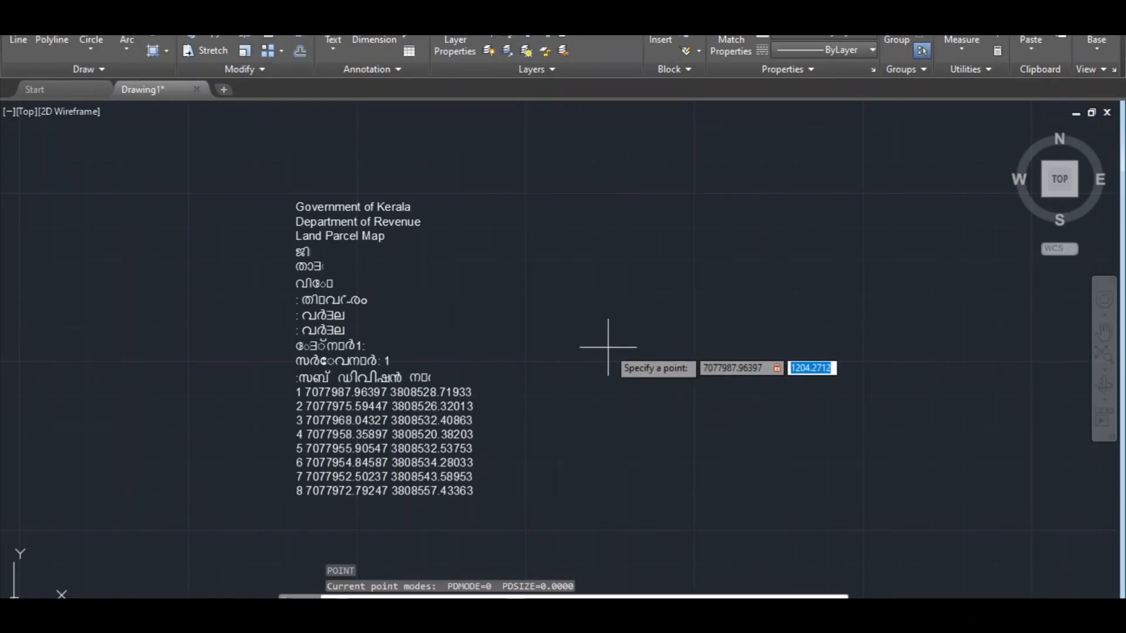
pyautogui.write('3808528.')
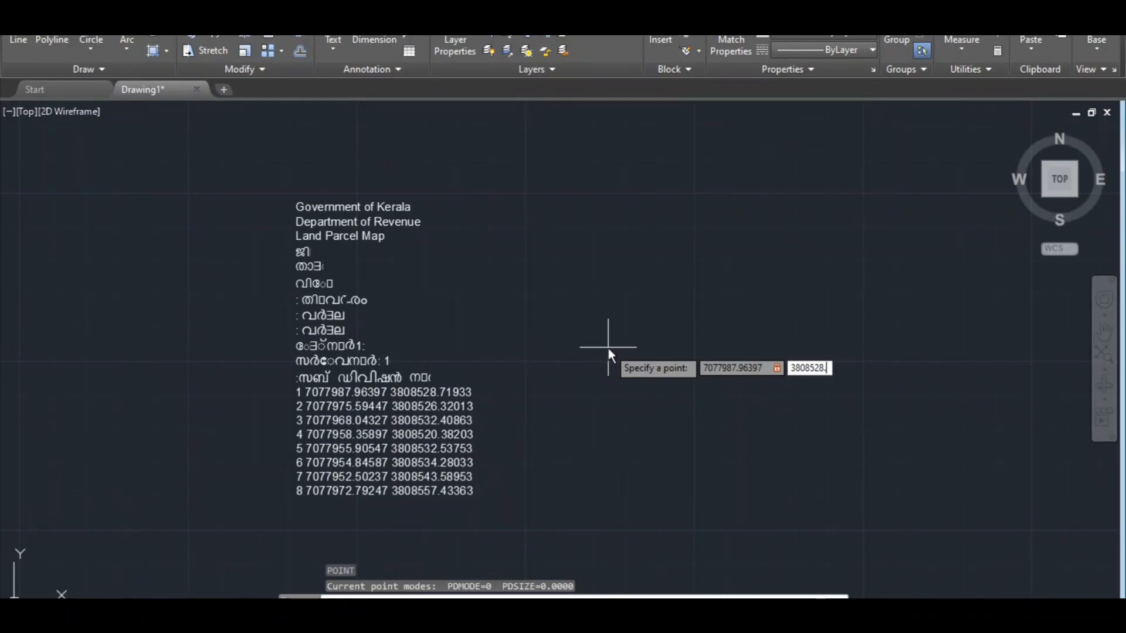
pyautogui.write('71933')
pyautogui.press('Return')
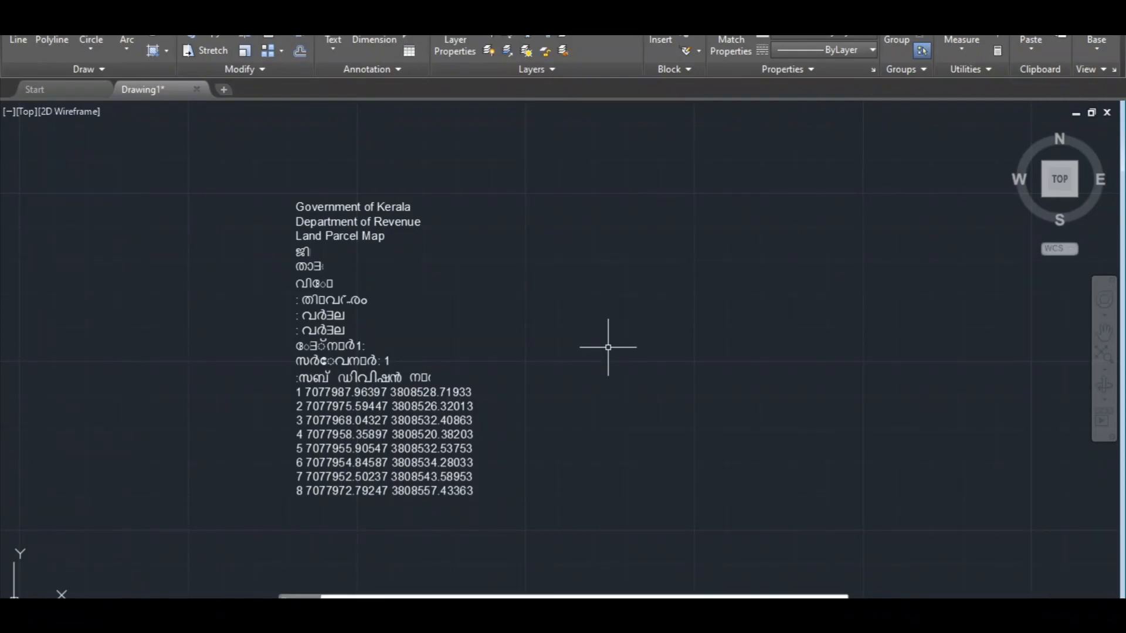
# Step: Place a point for corner 2 at X 7077975.59447, Y 3808526.32013
pyautogui.write('point')
pyautogui.press('Return')
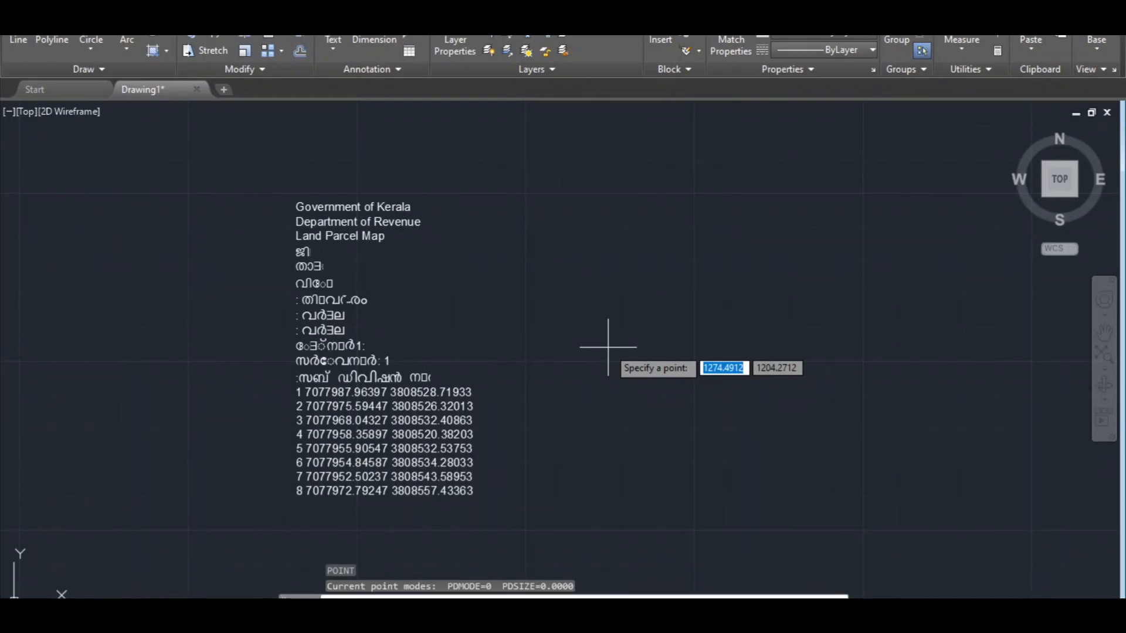
pyautogui.write('70')
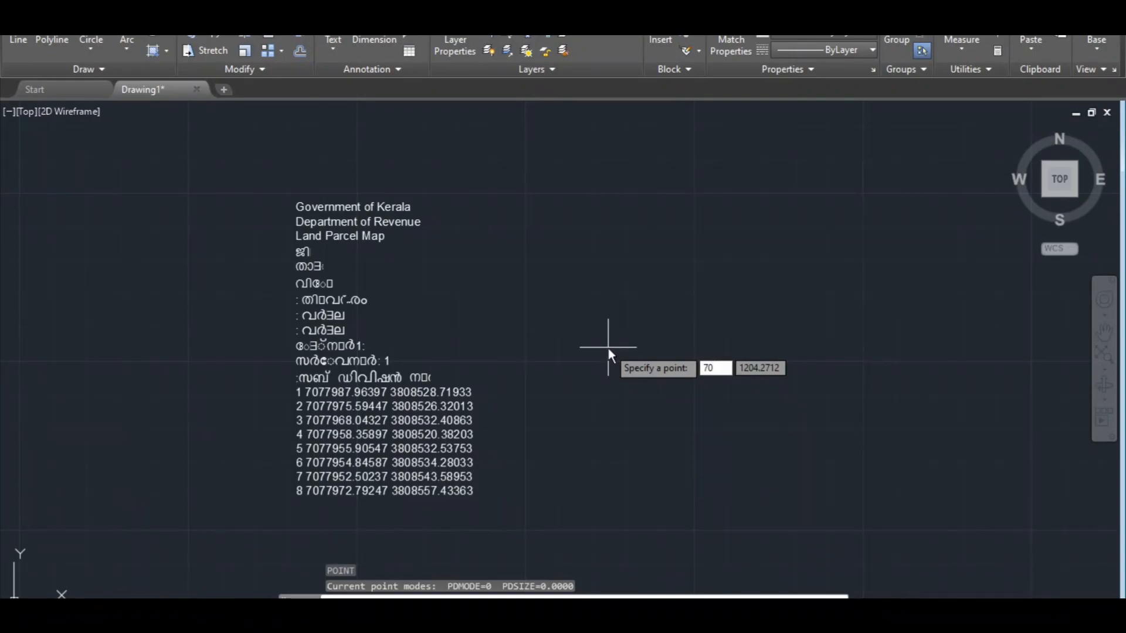
pyautogui.write('77975')
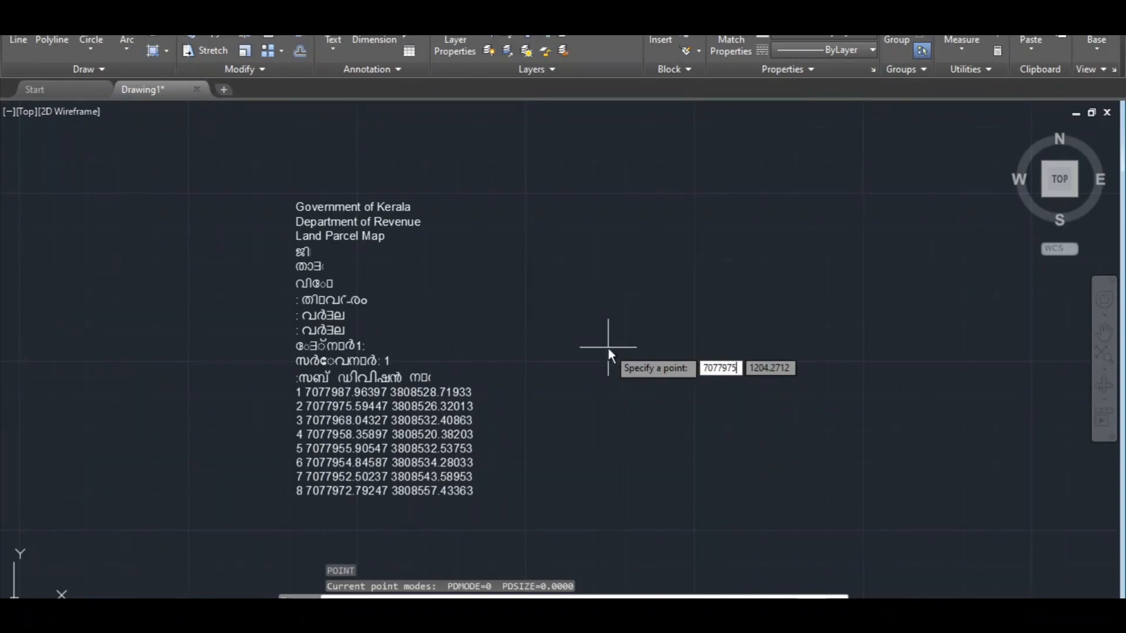
pyautogui.write('.59447')
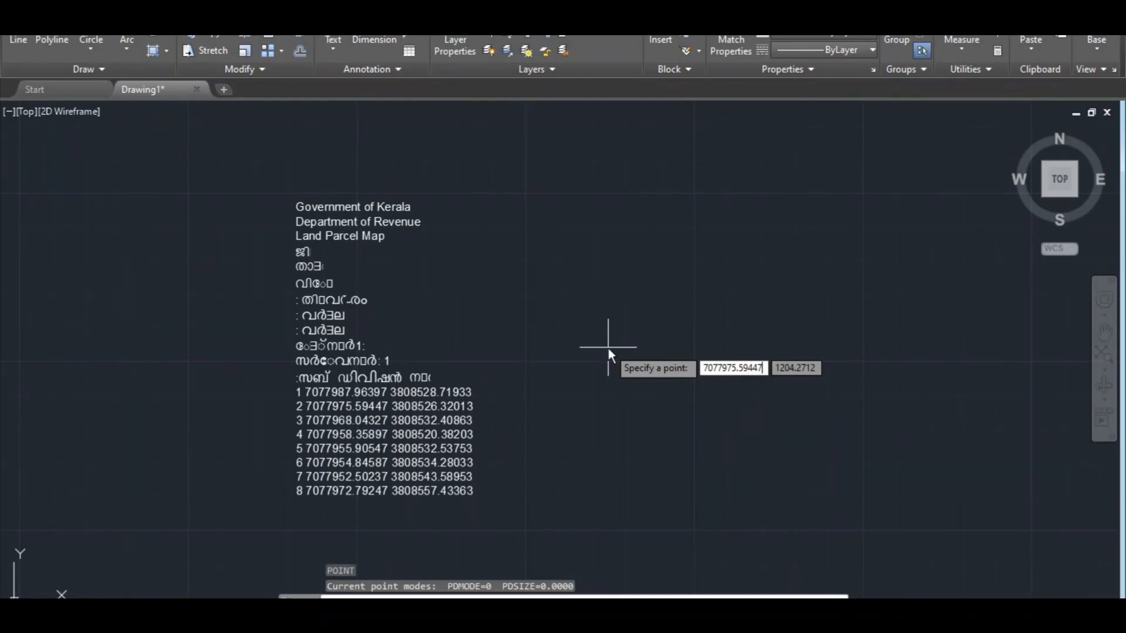
pyautogui.press('Tab')
pyautogui.write('3808526.')
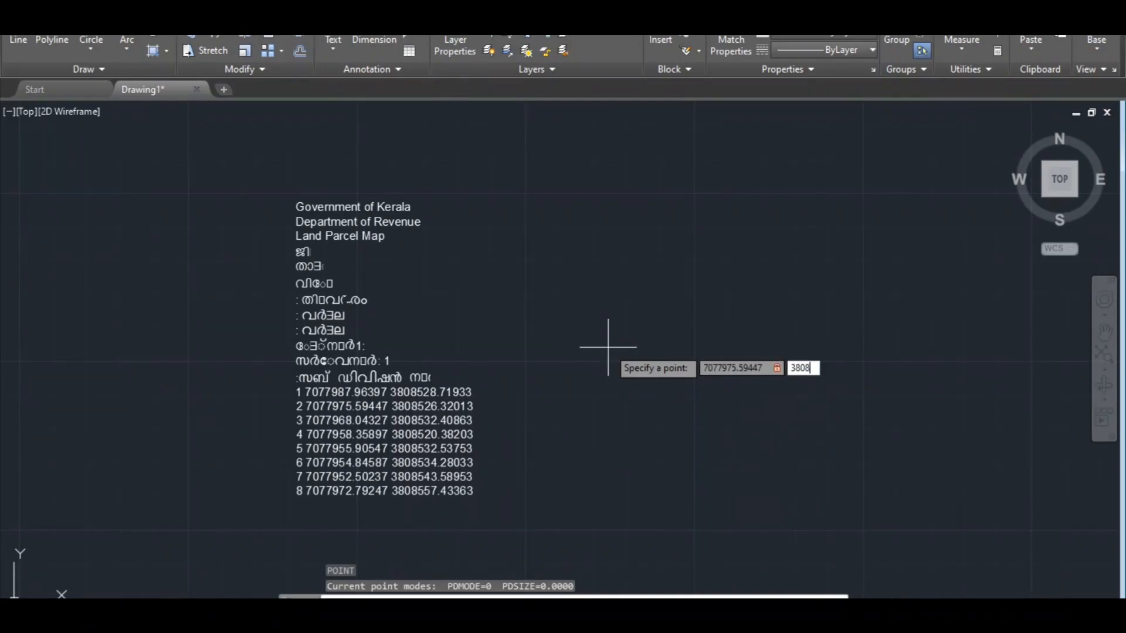
pyautogui.write('32013')
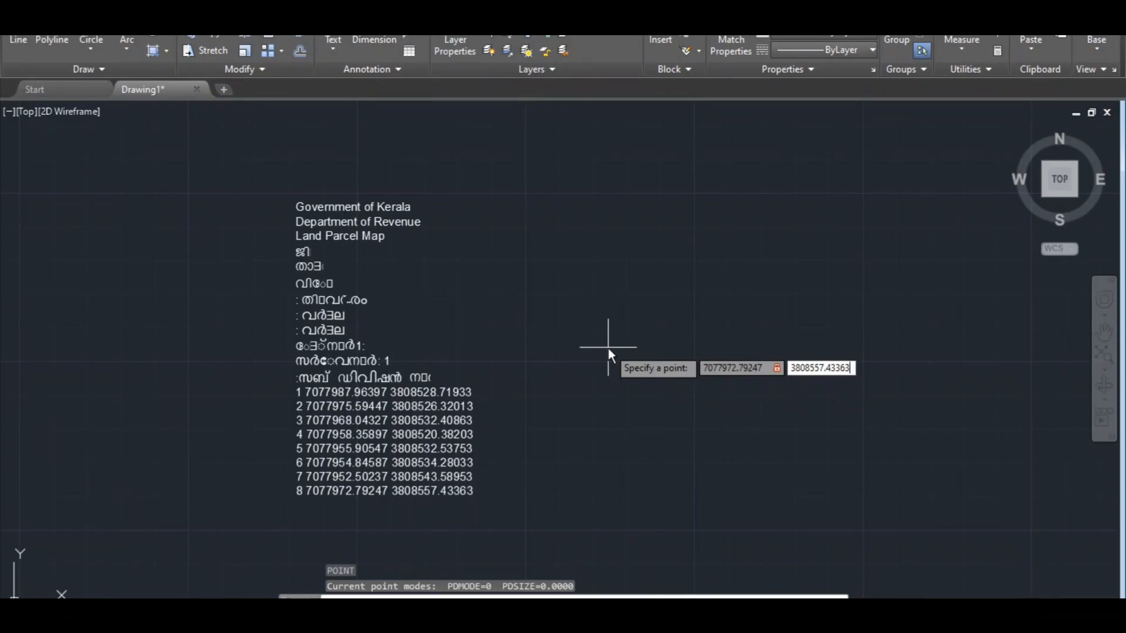
# Step: Place the point for corner 8 at X 7077972.79247, Y 3808557.43363
pyautogui.press('Tab')
pyautogui.press('Tab')
pyautogui.press('Tab')
pyautogui.press('Tab')
pyautogui.press('Tab')
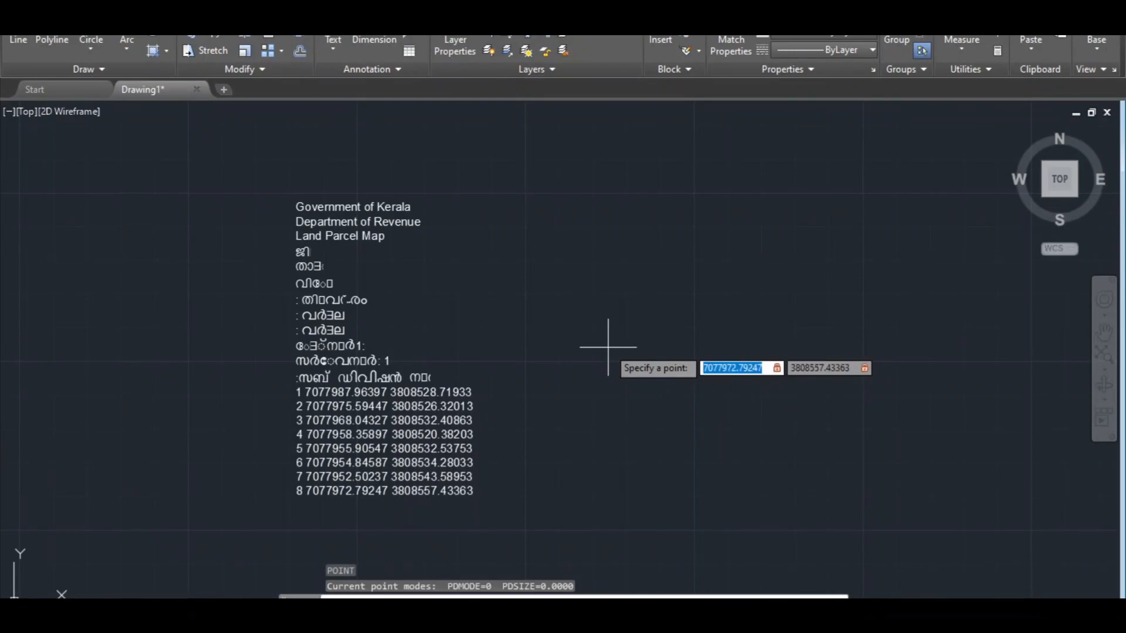
pyautogui.press('Tab')
pyautogui.press('Tab')
pyautogui.press('Tab')
pyautogui.press('Tab')
pyautogui.press('Tab')
pyautogui.press('Tab')
pyautogui.press('Tab')
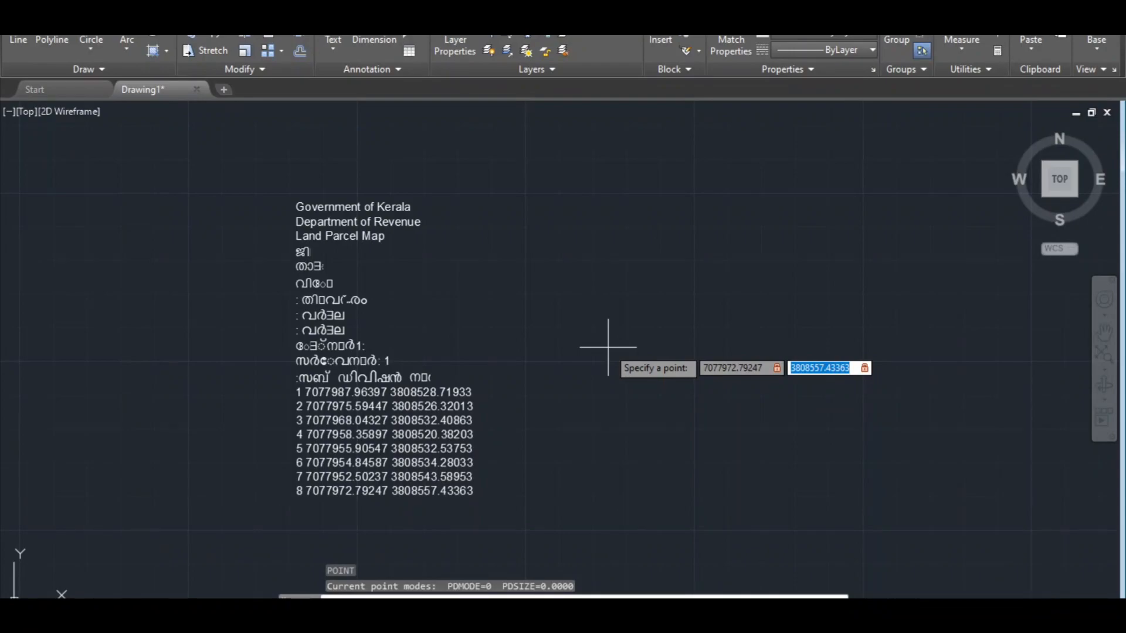
pyautogui.press('Return')
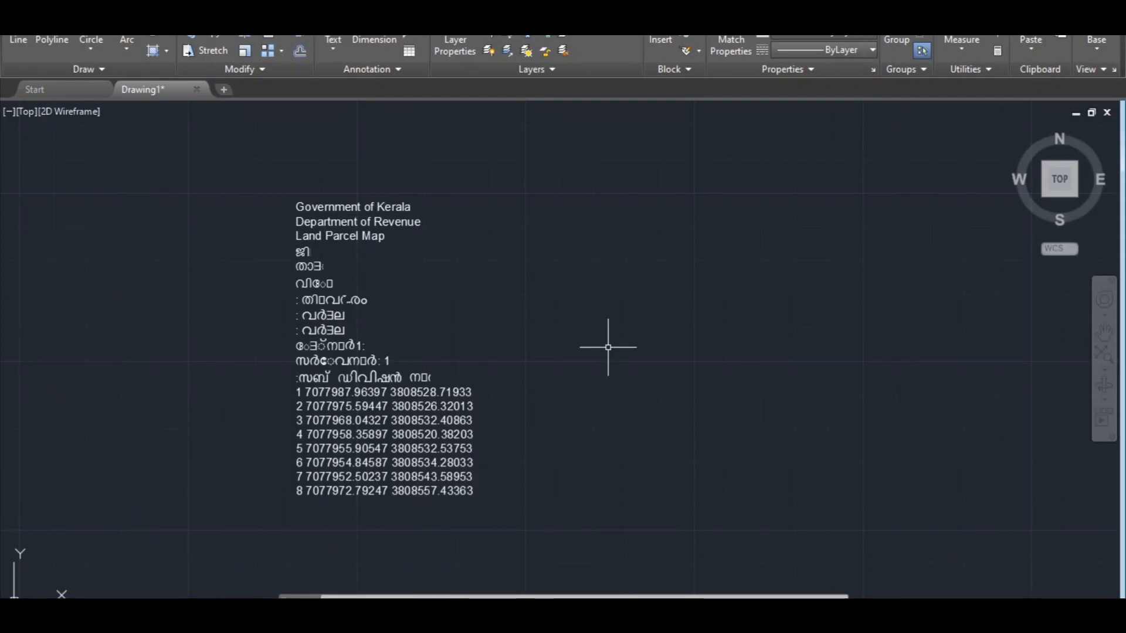
# Step: Delete the pasted coordinate text block from the drawing
pyautogui.click(321, 315)
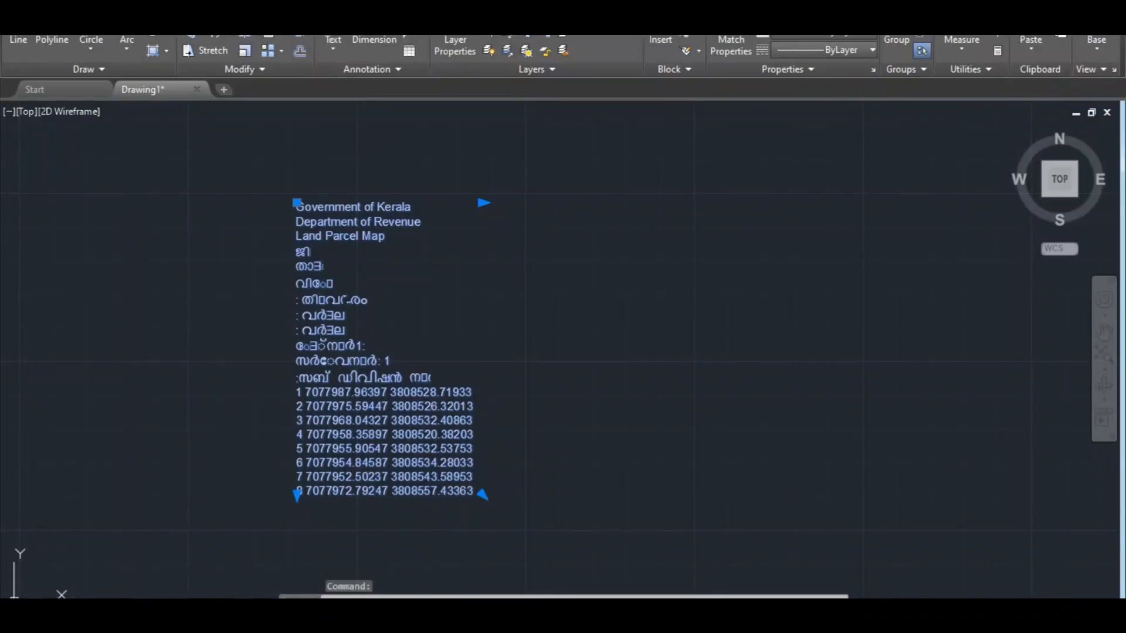
pyautogui.press('Delete')
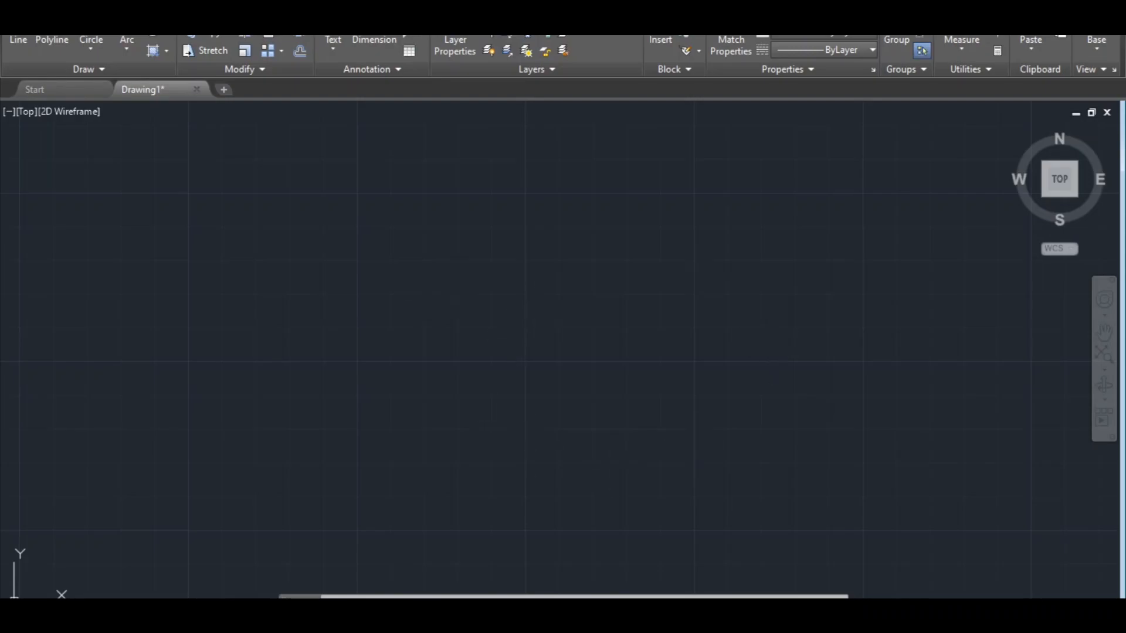
# Step: Draw a closed outline of connected lines through the plotted parcel points, starting and ending at the lower-right corner and skipping the lowest point
pyautogui.rightClick(537, 311)
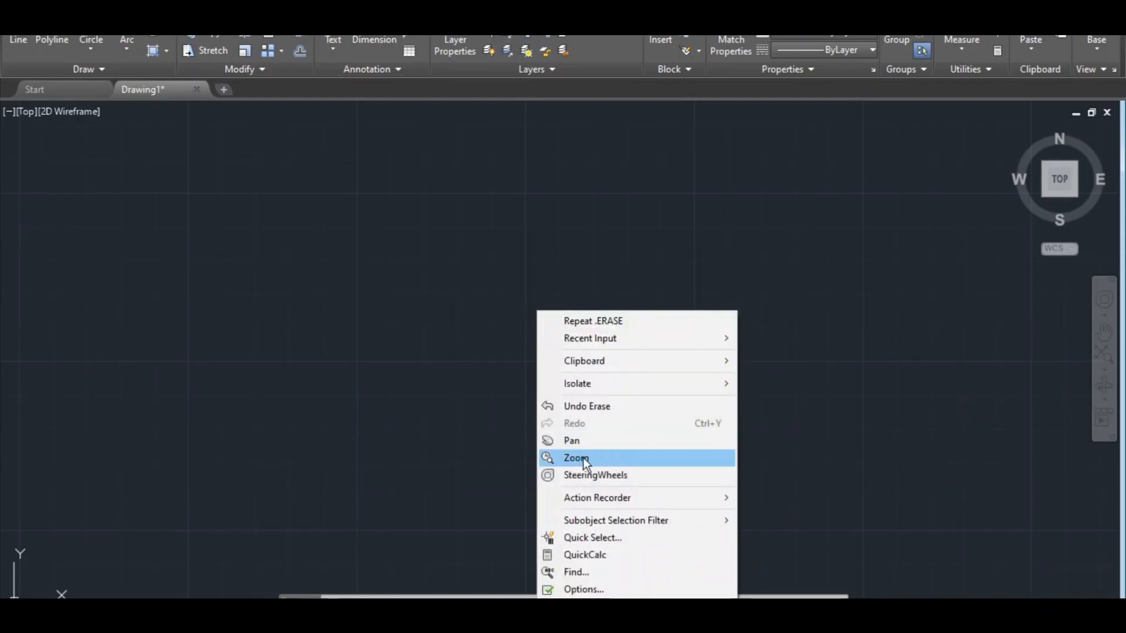
pyautogui.click(584, 458)
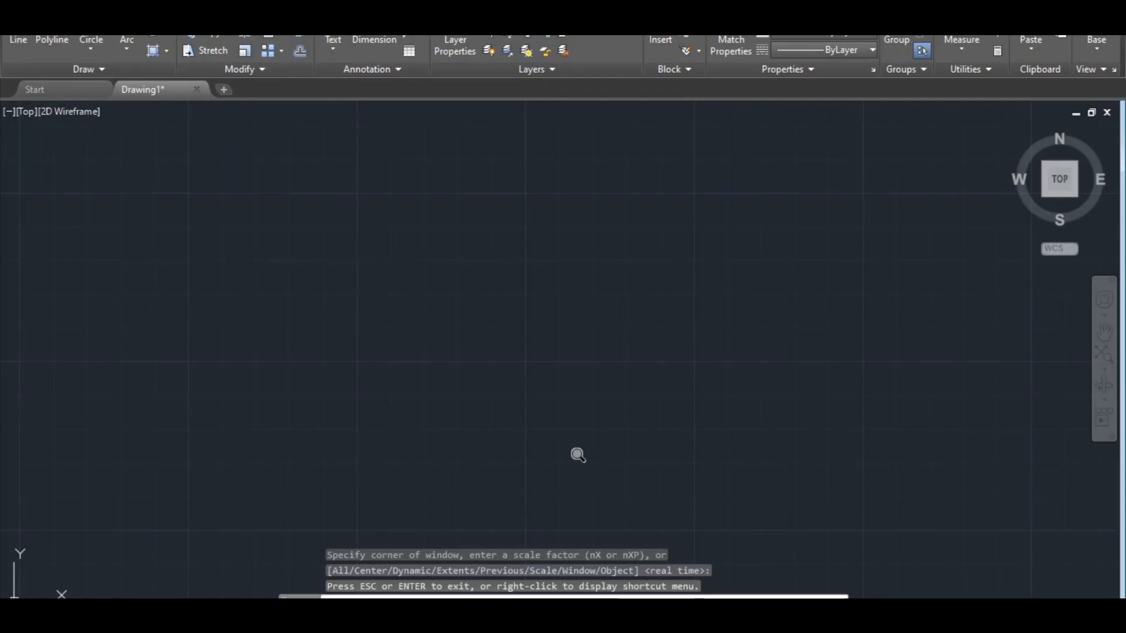
pyautogui.rightClick(584, 459)
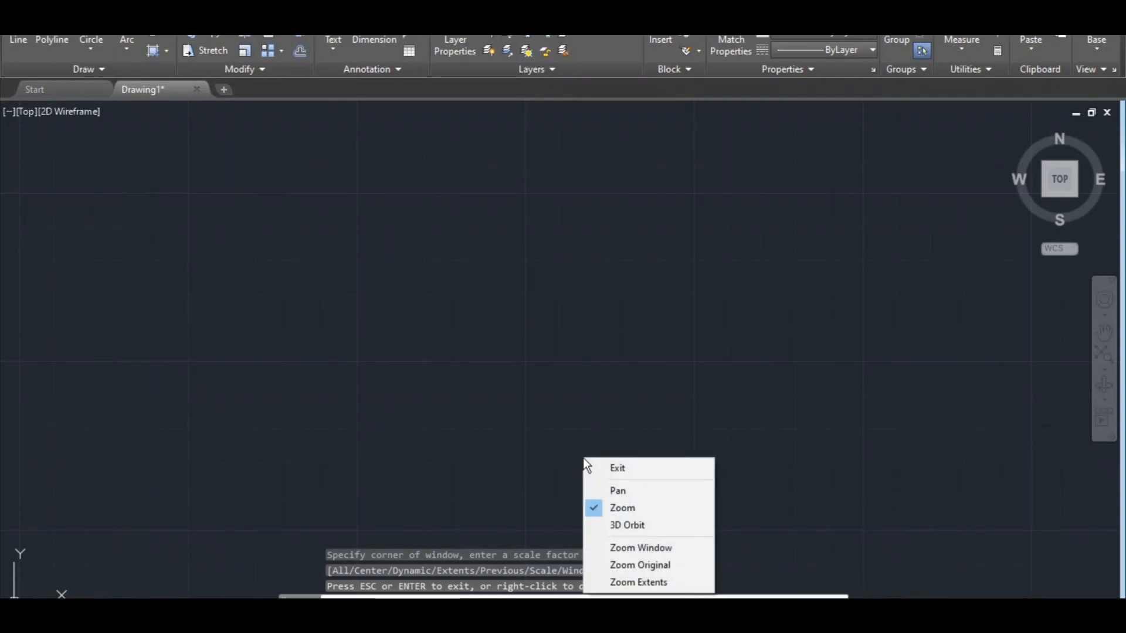
pyautogui.click(630, 583)
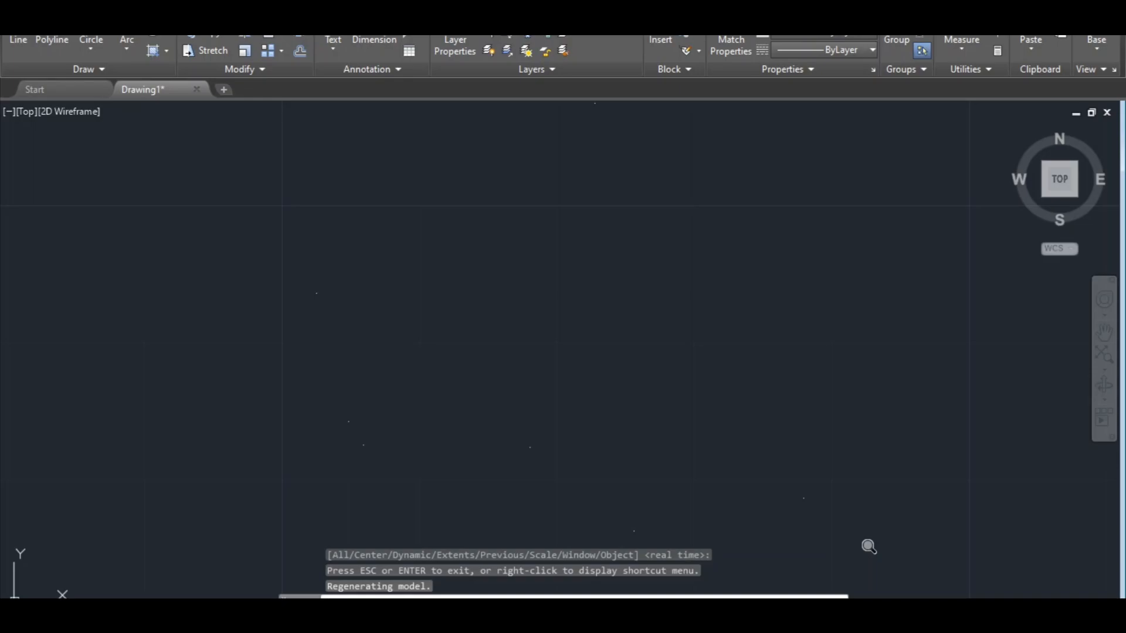
pyautogui.press('Escape')
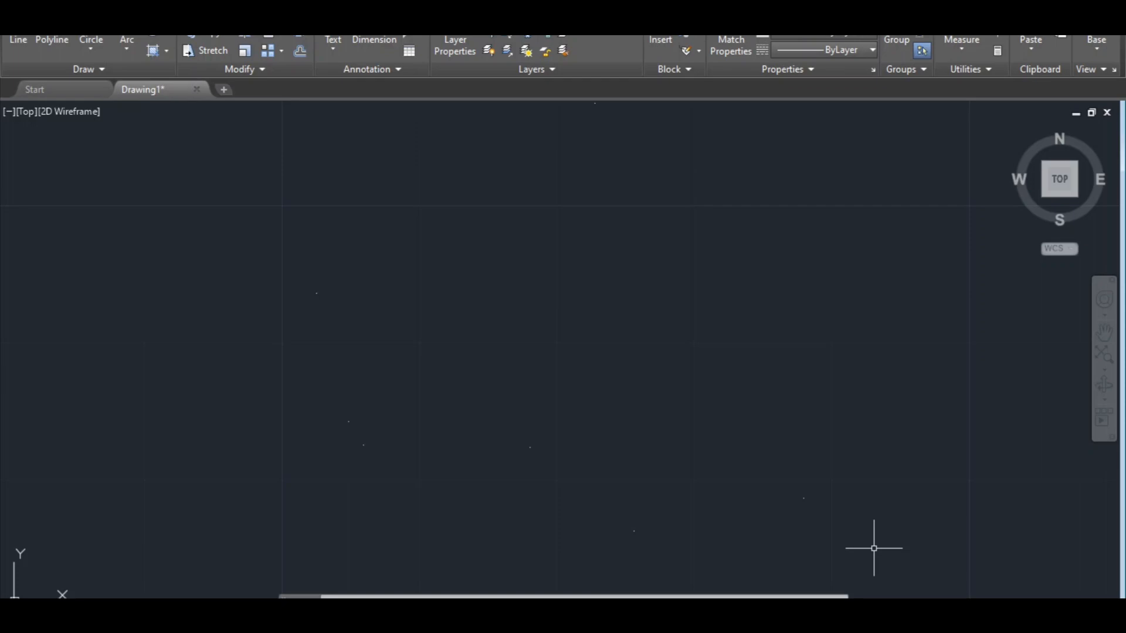
pyautogui.write('LINE')
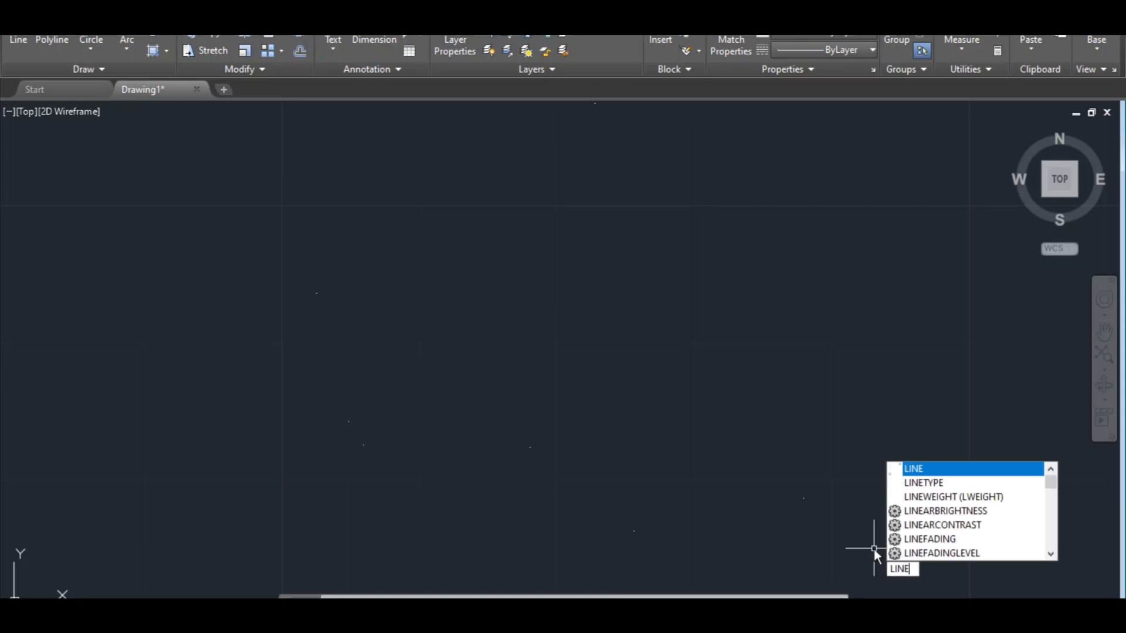
pyautogui.press('Return')
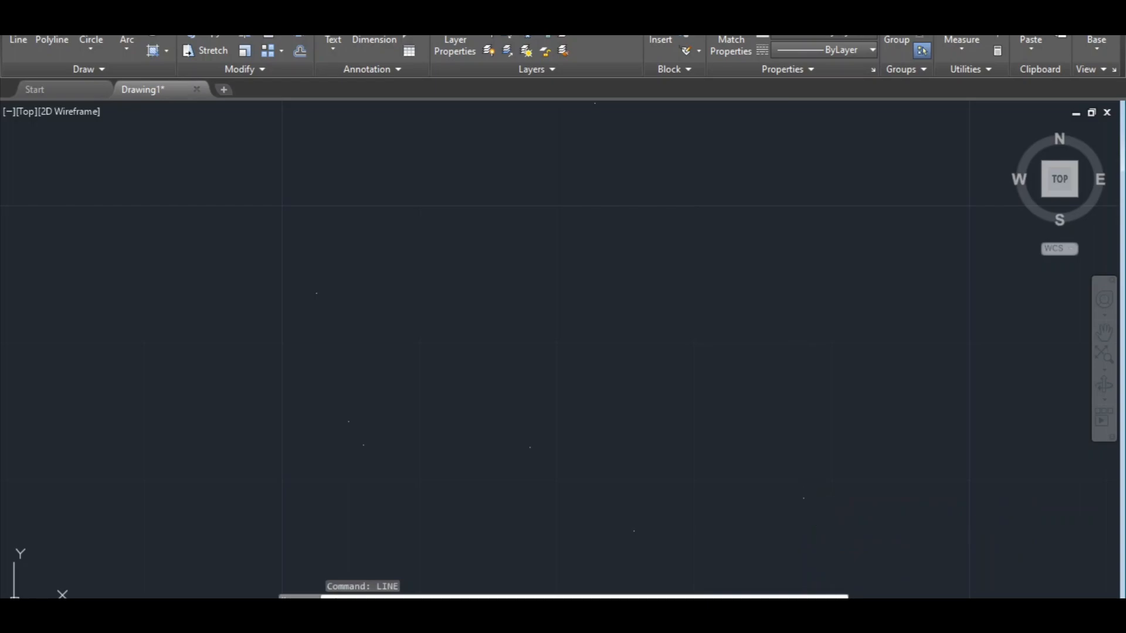
pyautogui.click(804, 498)
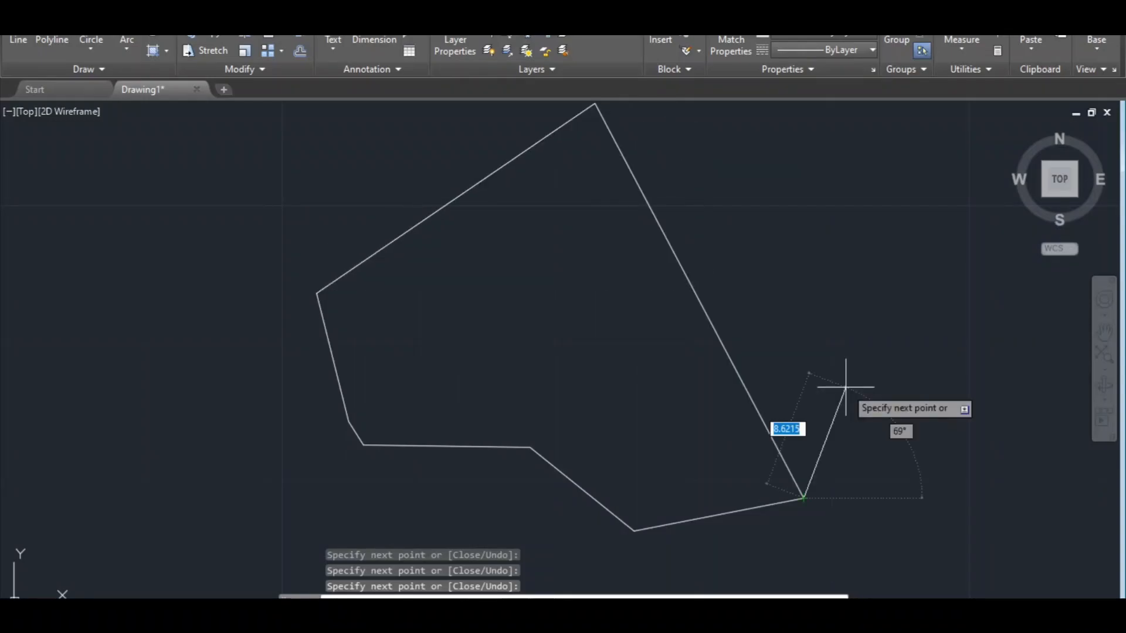
pyautogui.press('Escape')
# Step: Replace the nearly horizontal lower edge with two lines that run through the skipped lowest corner point
pyautogui.scroll(-2, 670, 416)
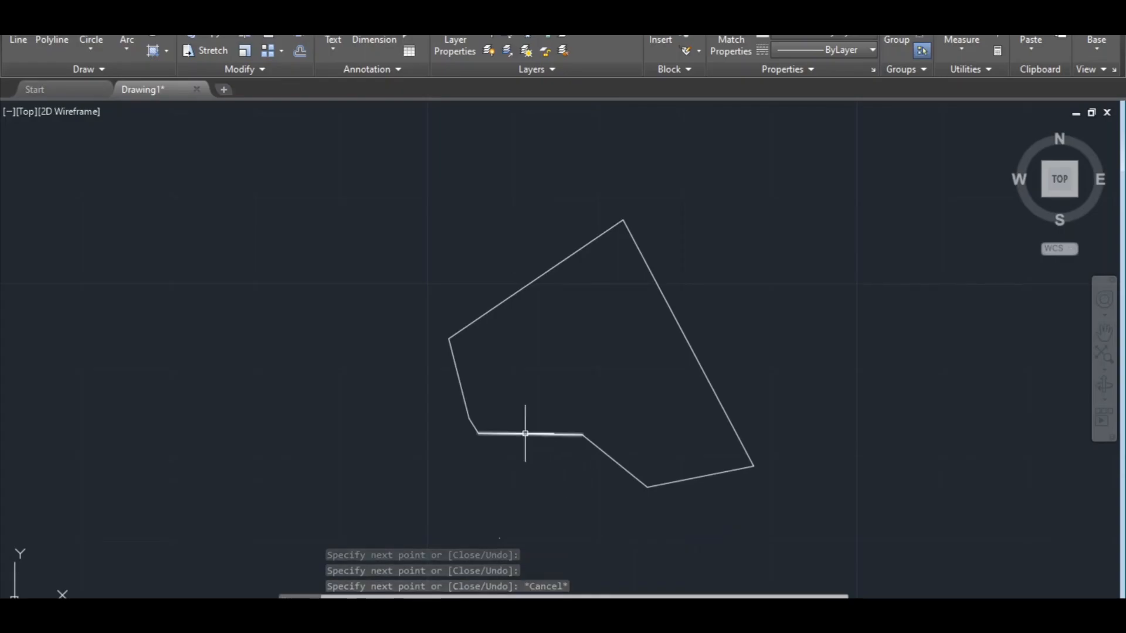
pyautogui.click(582, 435)
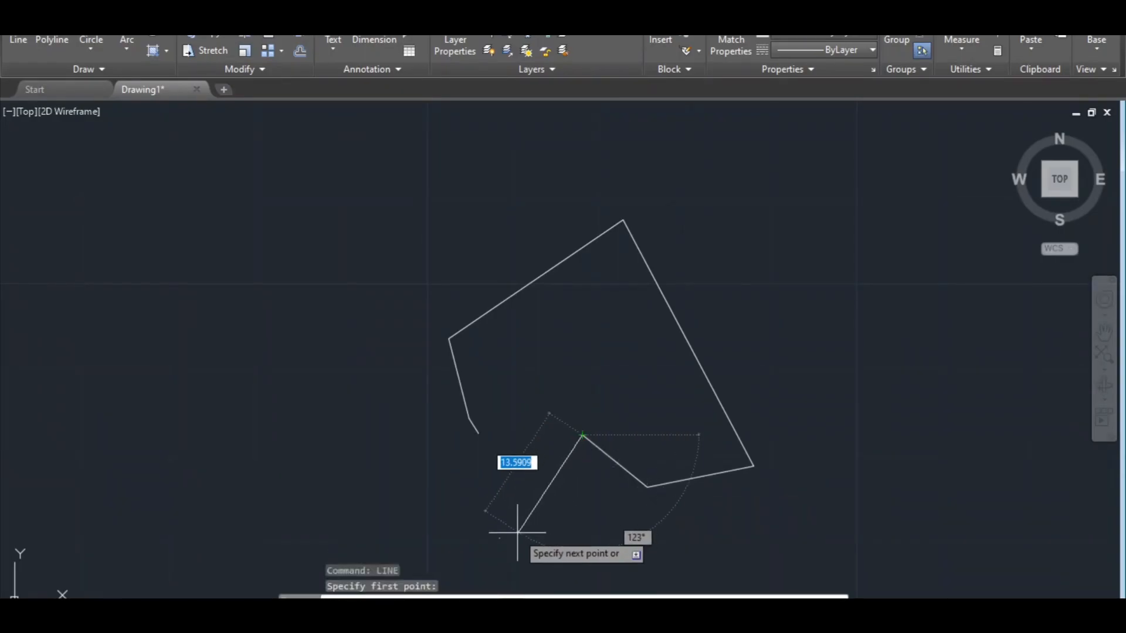
pyautogui.click(498, 538)
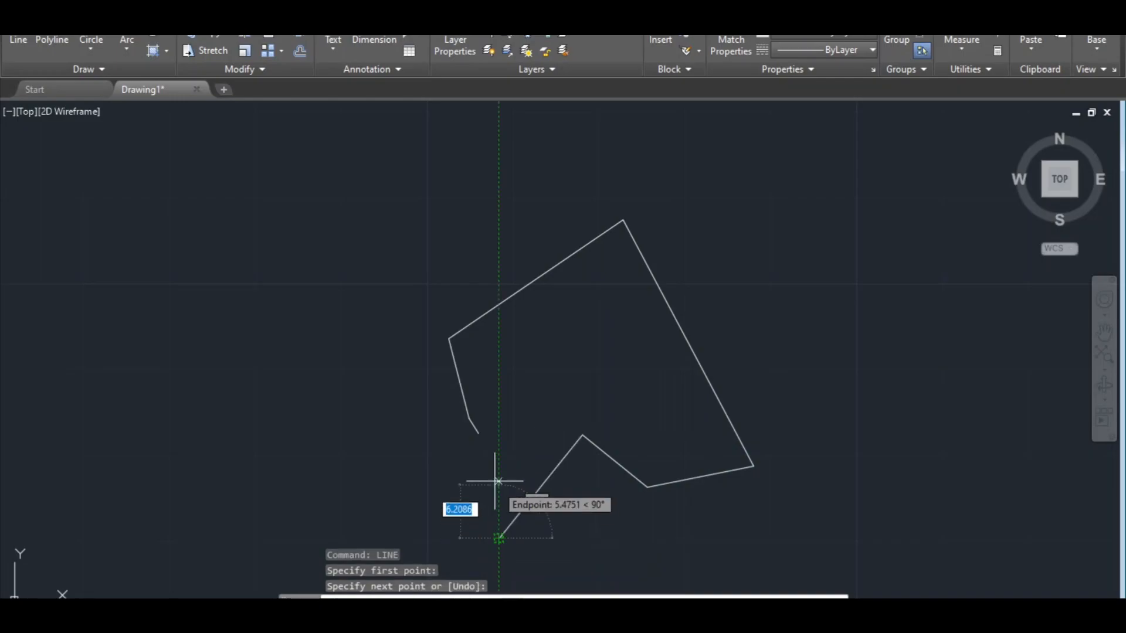
pyautogui.click(478, 437)
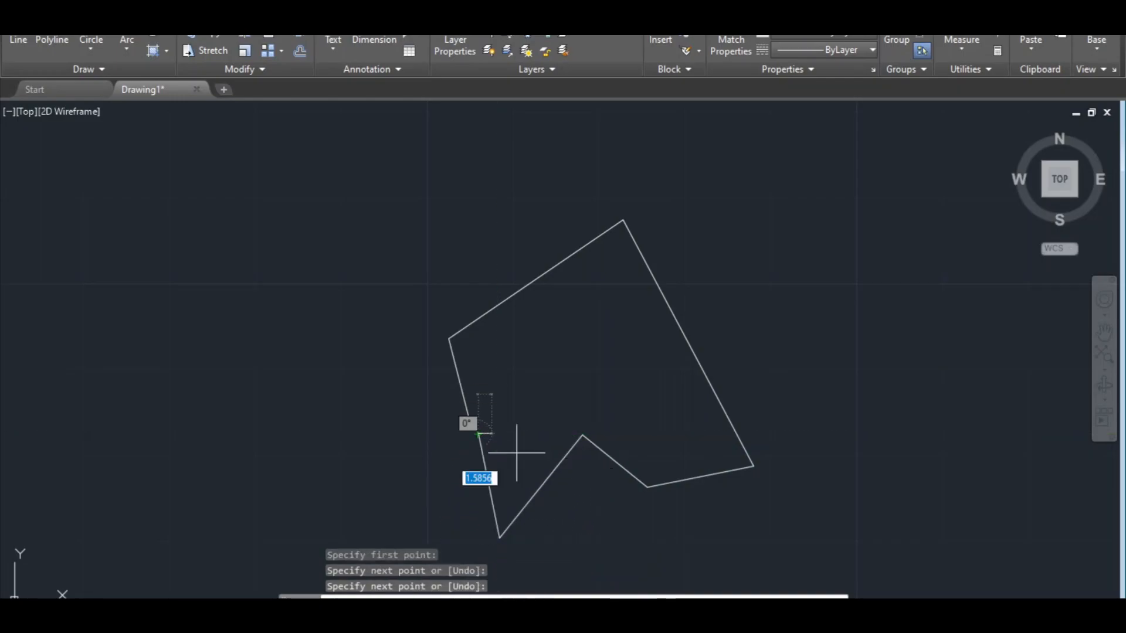
pyautogui.press('Escape')
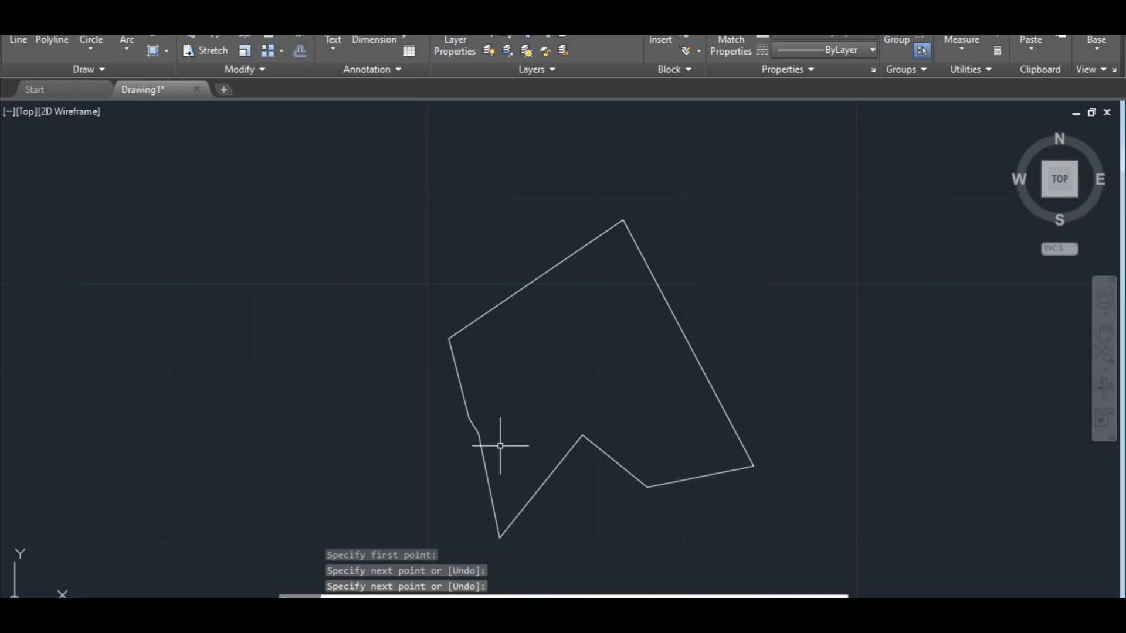
pyautogui.press('Escape')
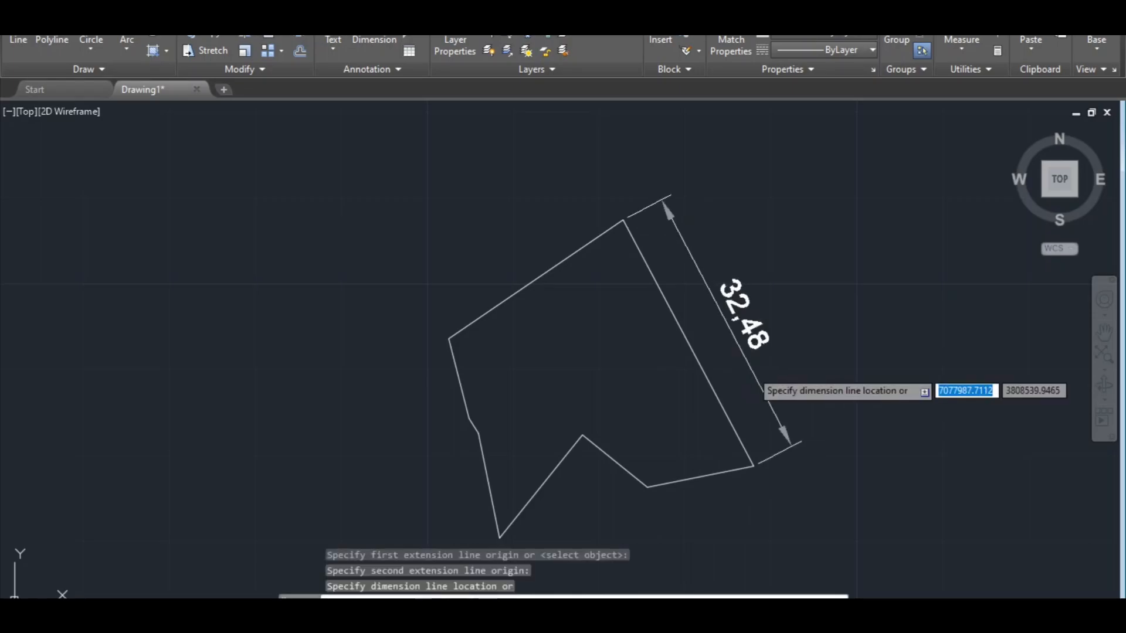
# Step: Add aligned dimensions outside the parcel's long right edge and its short lower-right edge
pyautogui.click(755, 375)
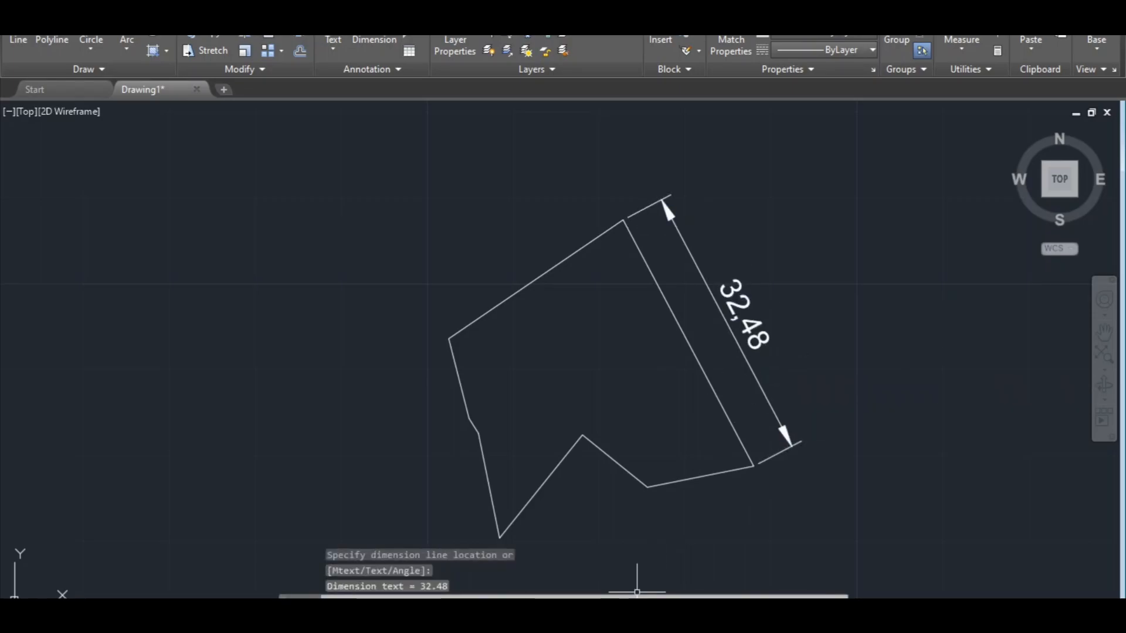
pyautogui.click(518, 578)
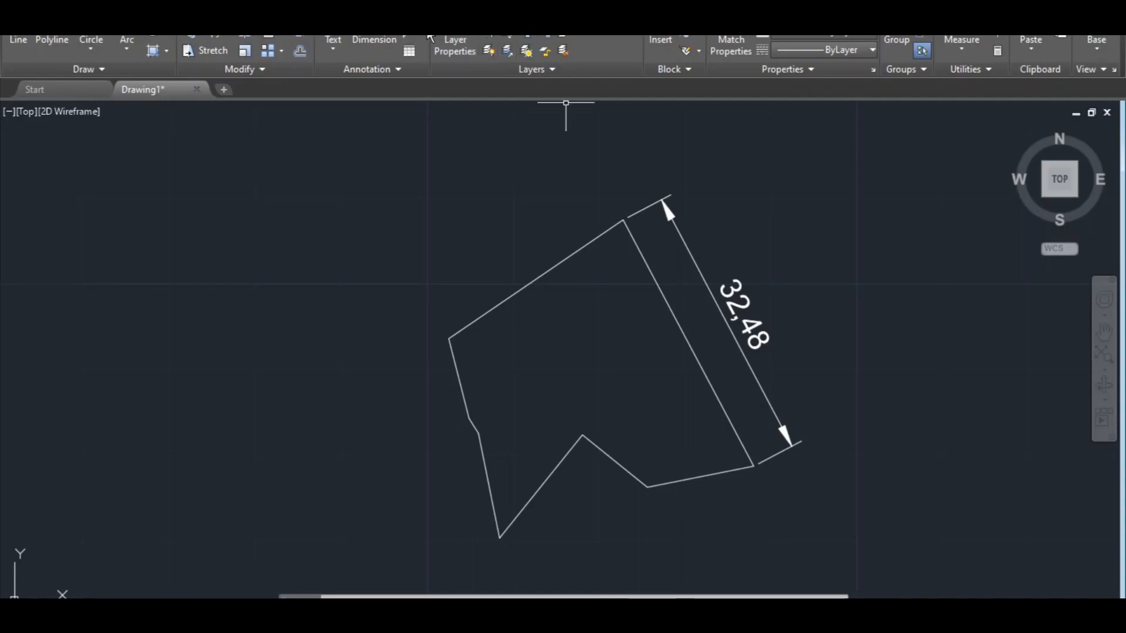
pyautogui.press('Return')
pyautogui.click(647, 487)
pyautogui.click(754, 466)
pyautogui.click(762, 506)
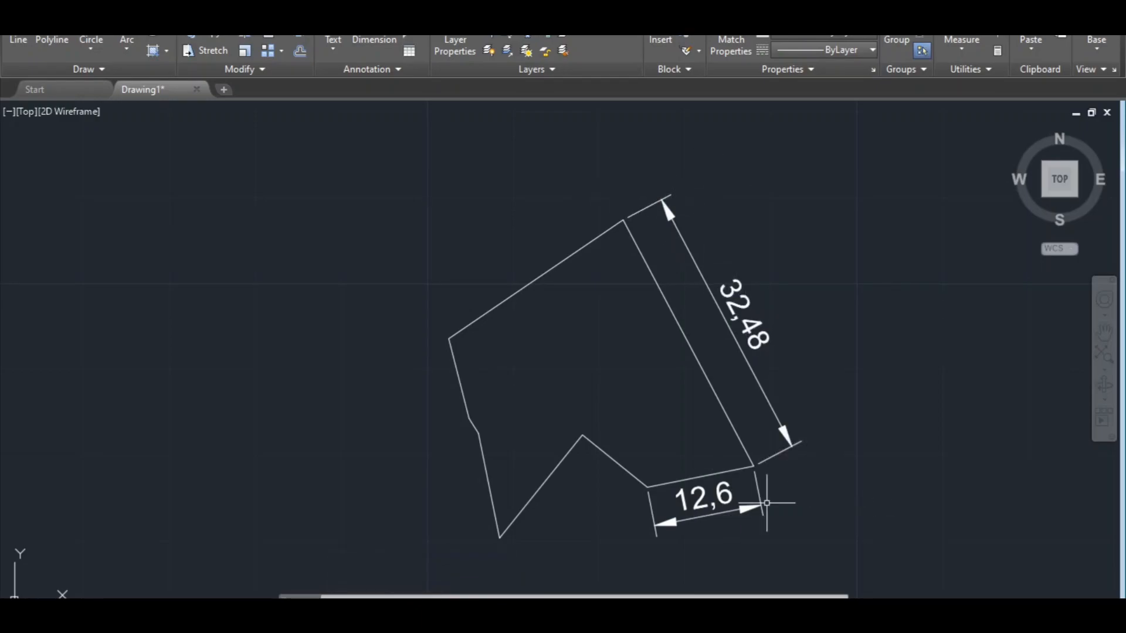
pyautogui.moveTo(758, 501)
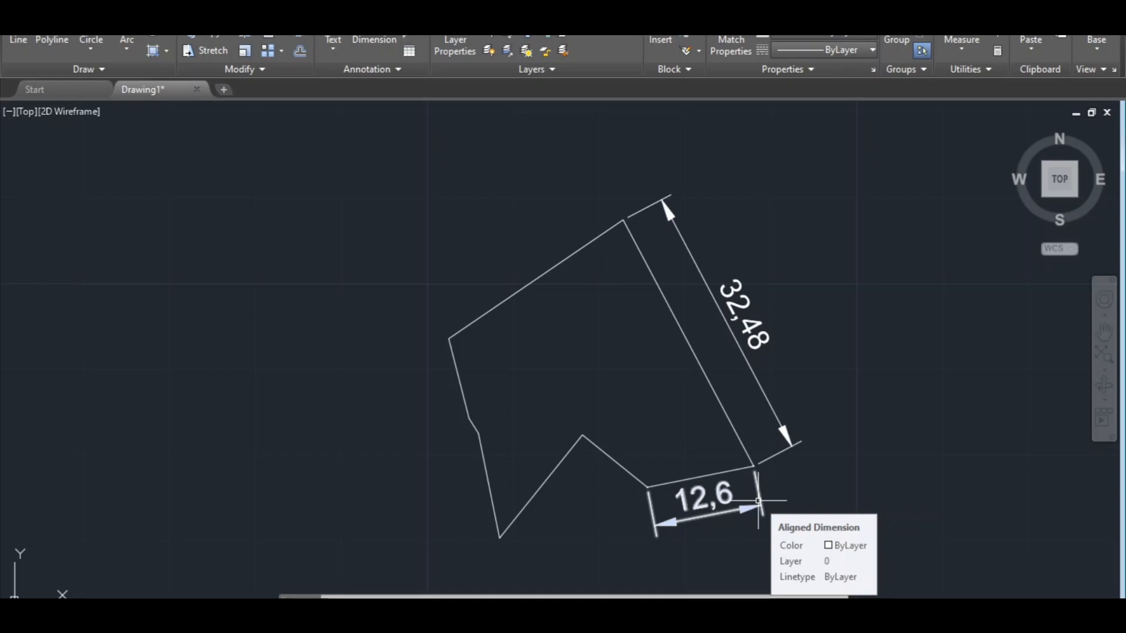
pyautogui.moveTo(633, 211)
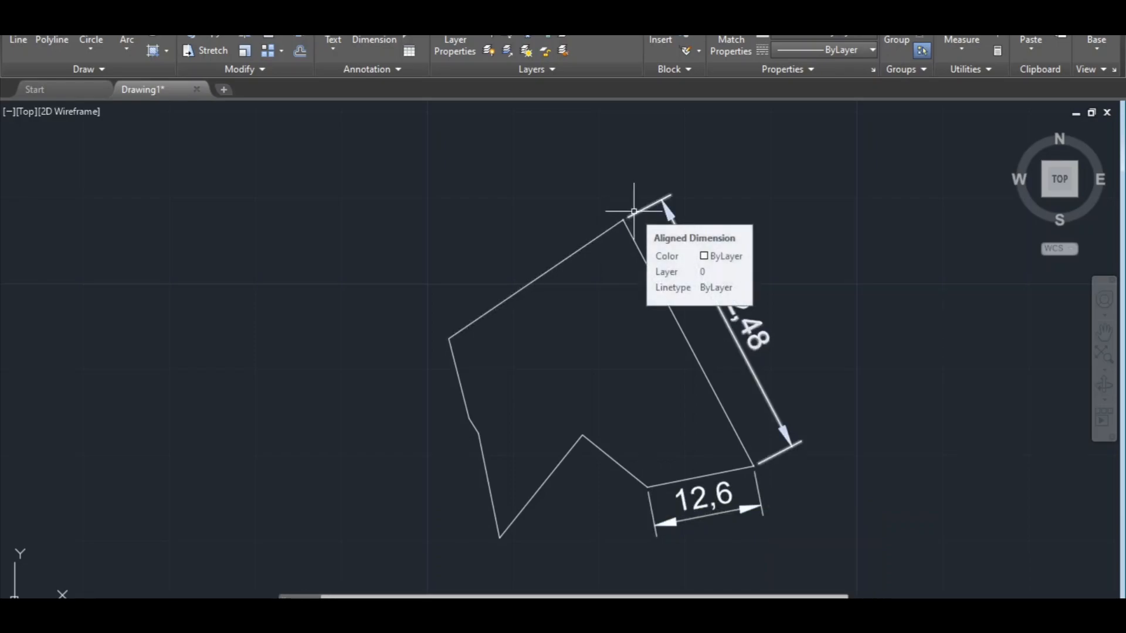